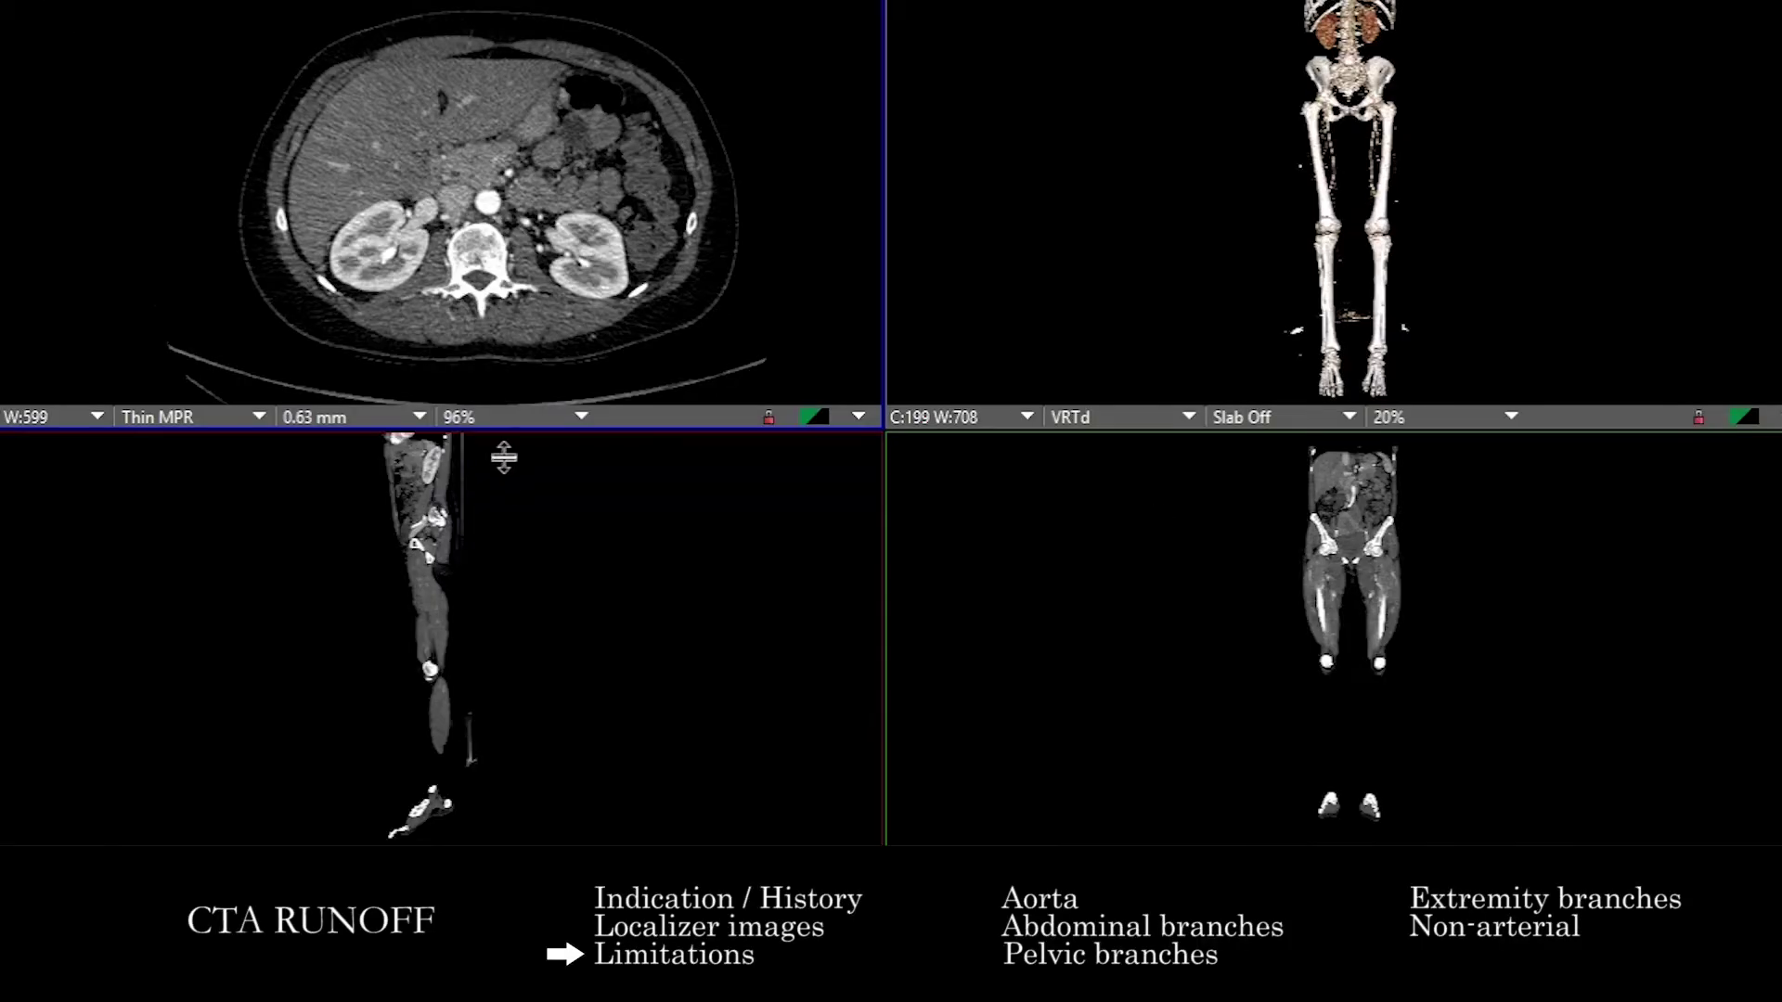
# Page the axial images down from the chest to kidney level.
pyautogui.scroll(-5, 1273, 588)
pyautogui.scroll(-6, 353, 474)
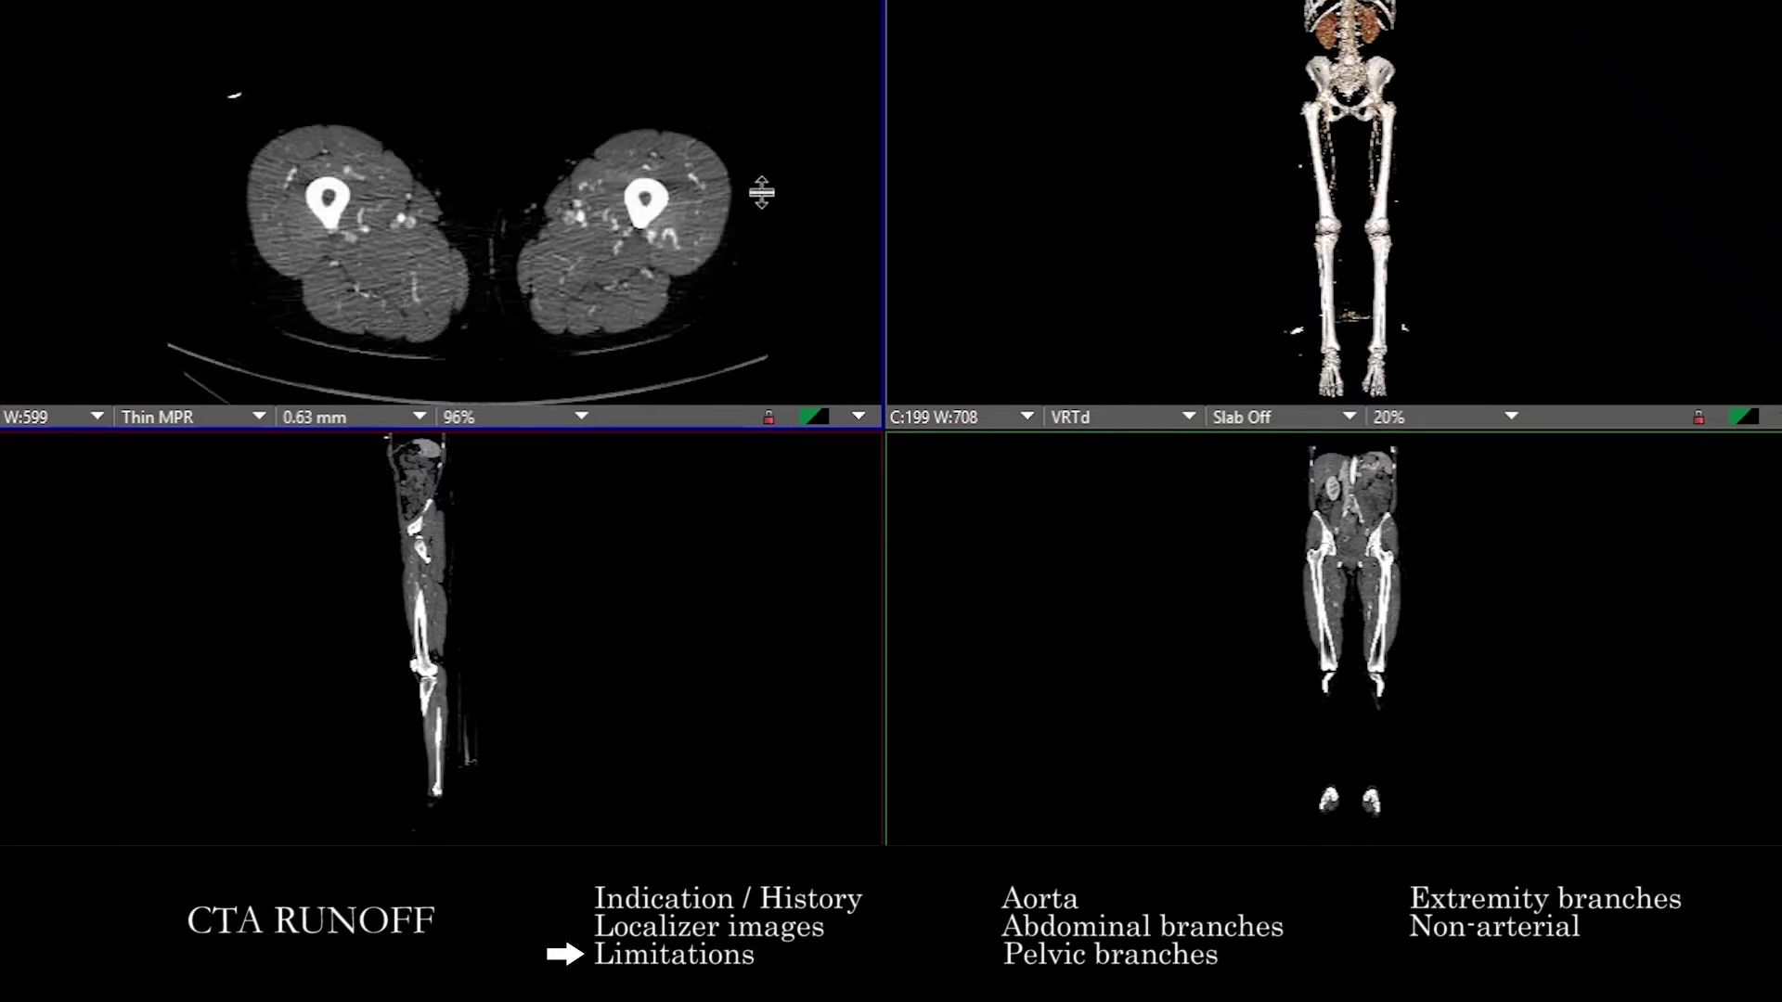
pyautogui.scroll(10, 705, 155)
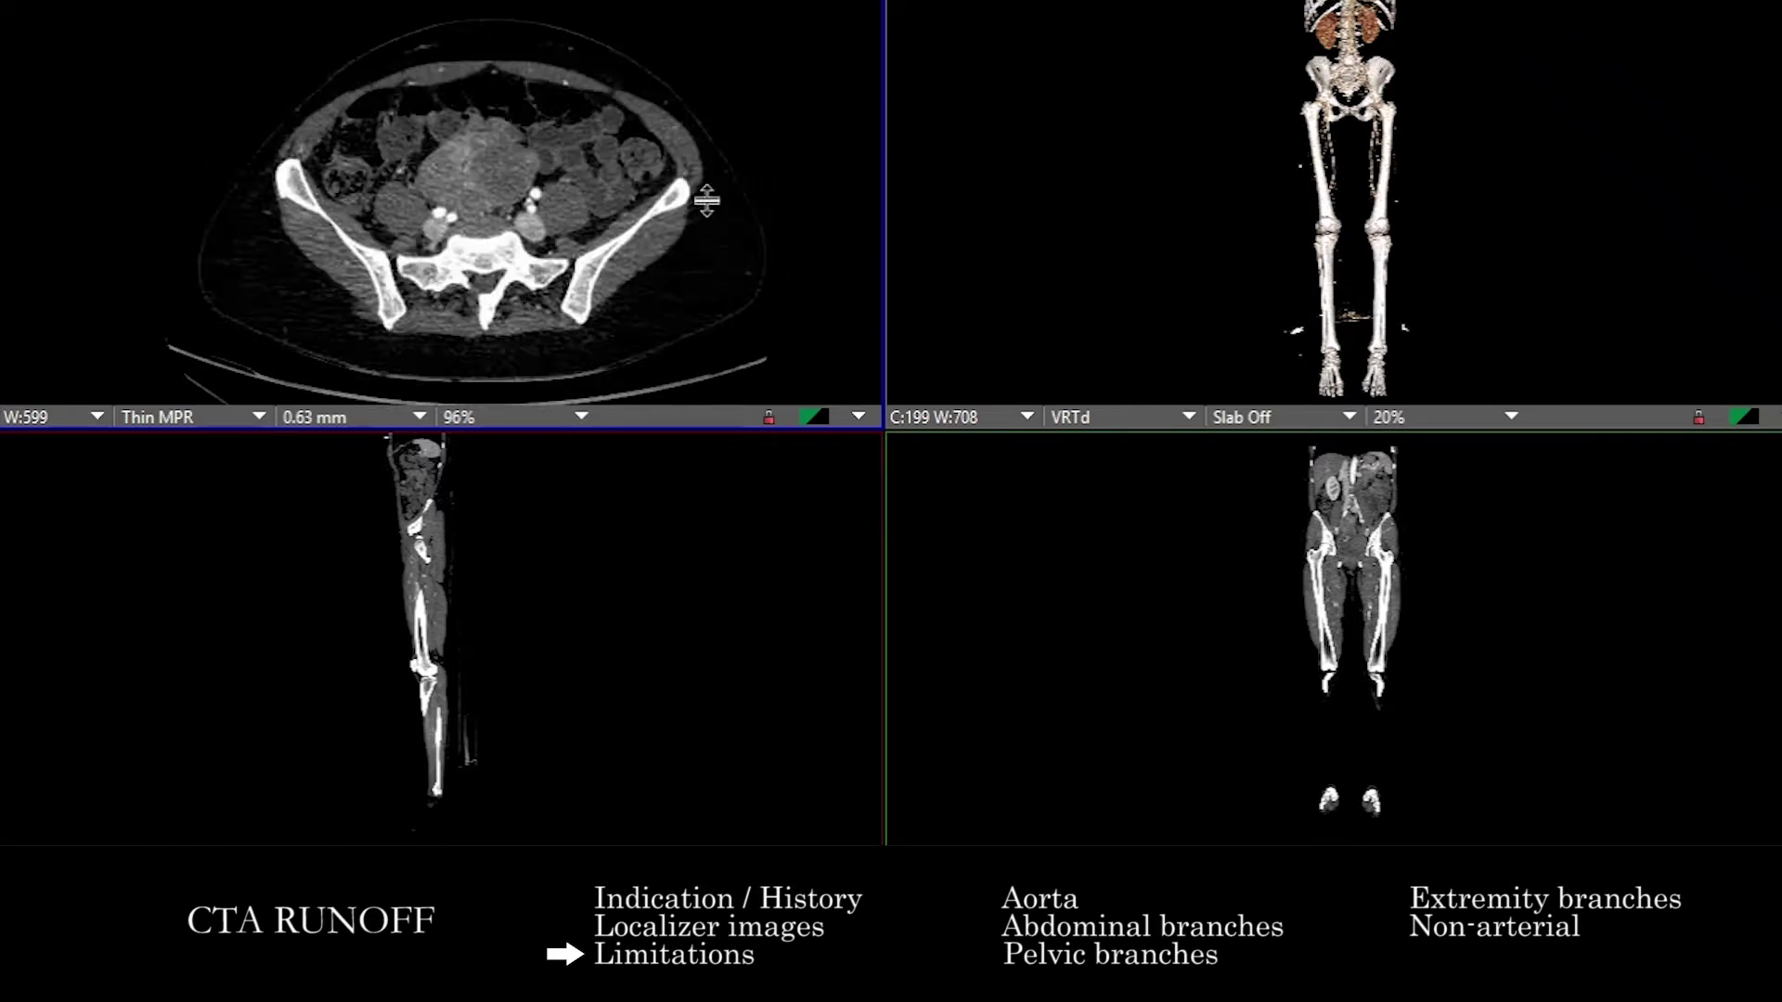
pyautogui.scroll(10, 705, 155)
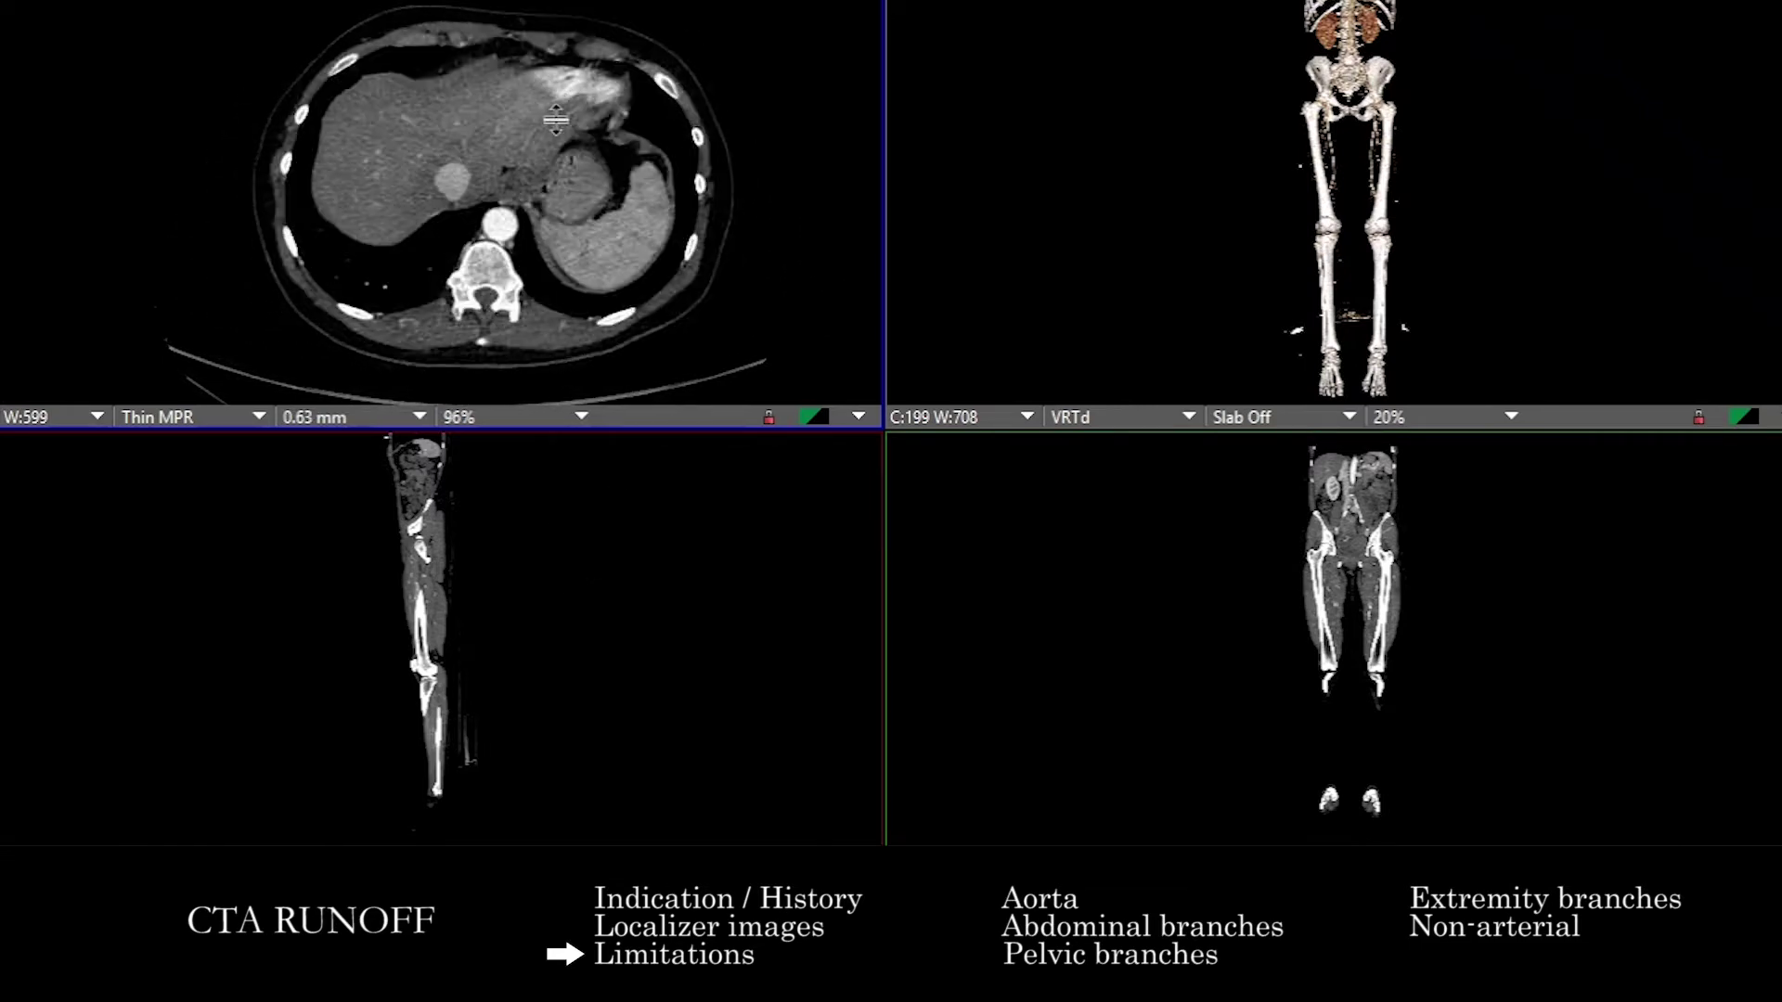
pyautogui.scroll(-5, 506, 130)
pyautogui.scroll(-8, 506, 129)
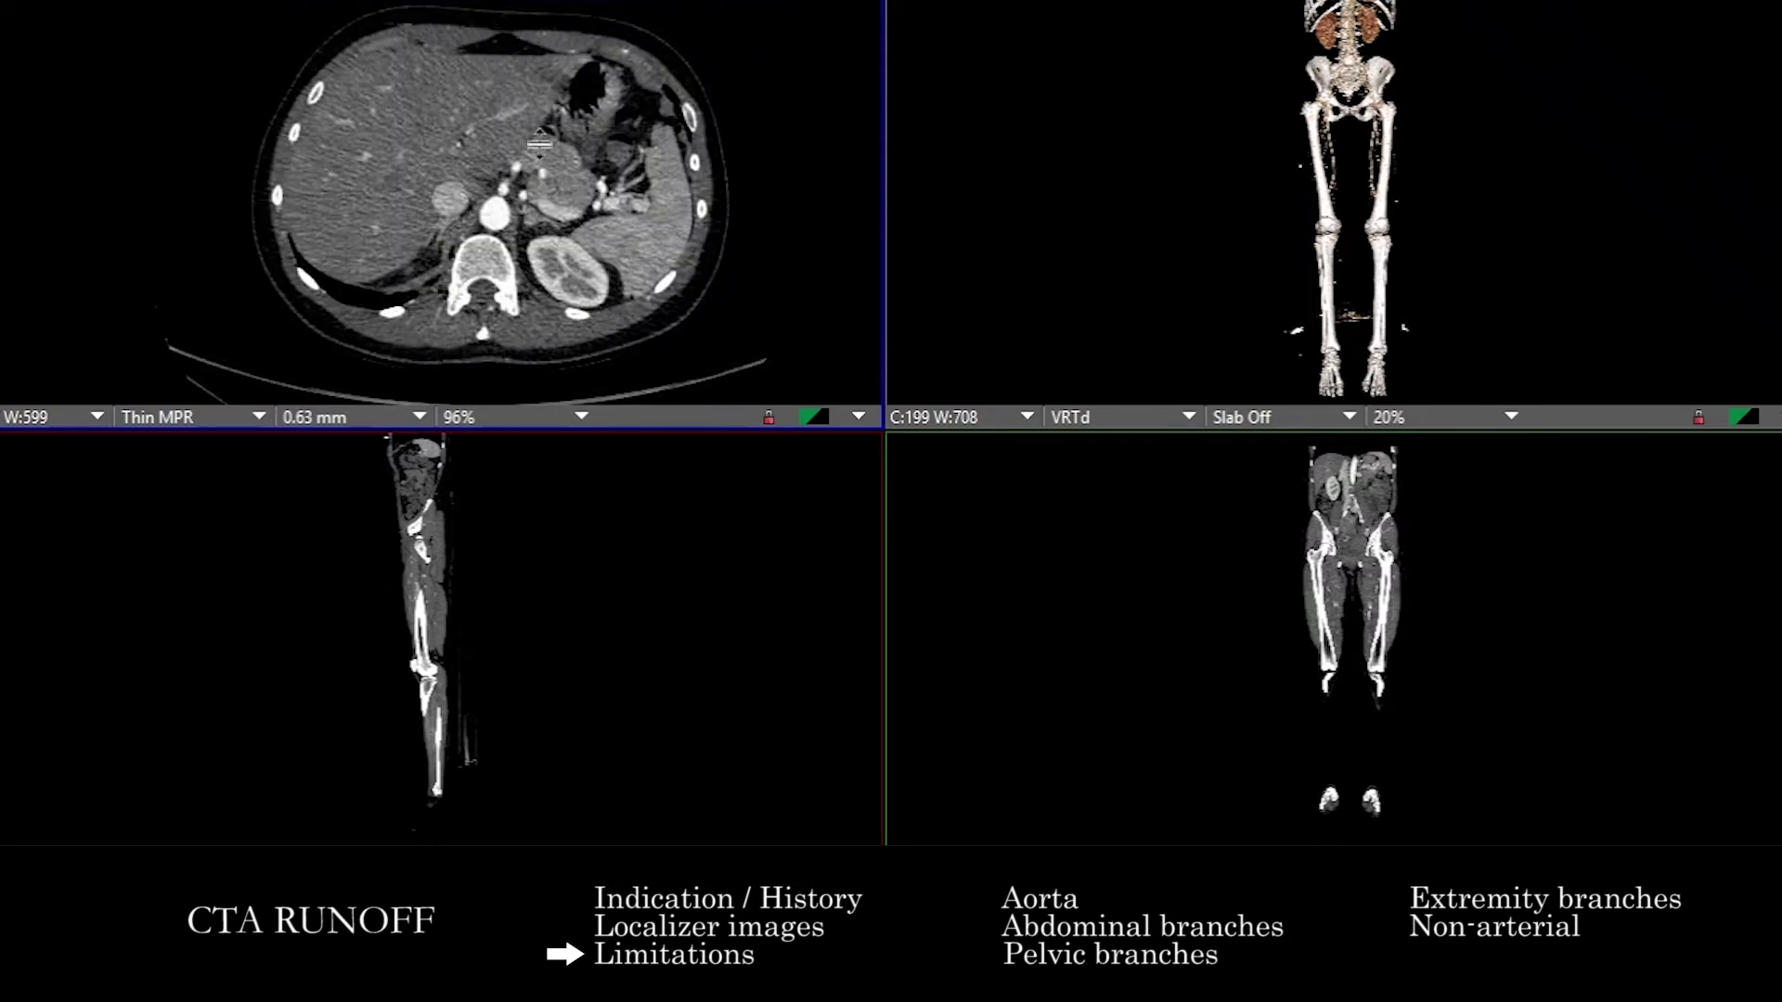
pyautogui.scroll(-3, 552, 150)
# Continue the axial images from the kidneys through the pelvis, thighs and calves to the feet.
pyautogui.moveTo(483, 241); pyautogui.dragTo(436, 549)
pyautogui.scroll(-10, 544, 521)
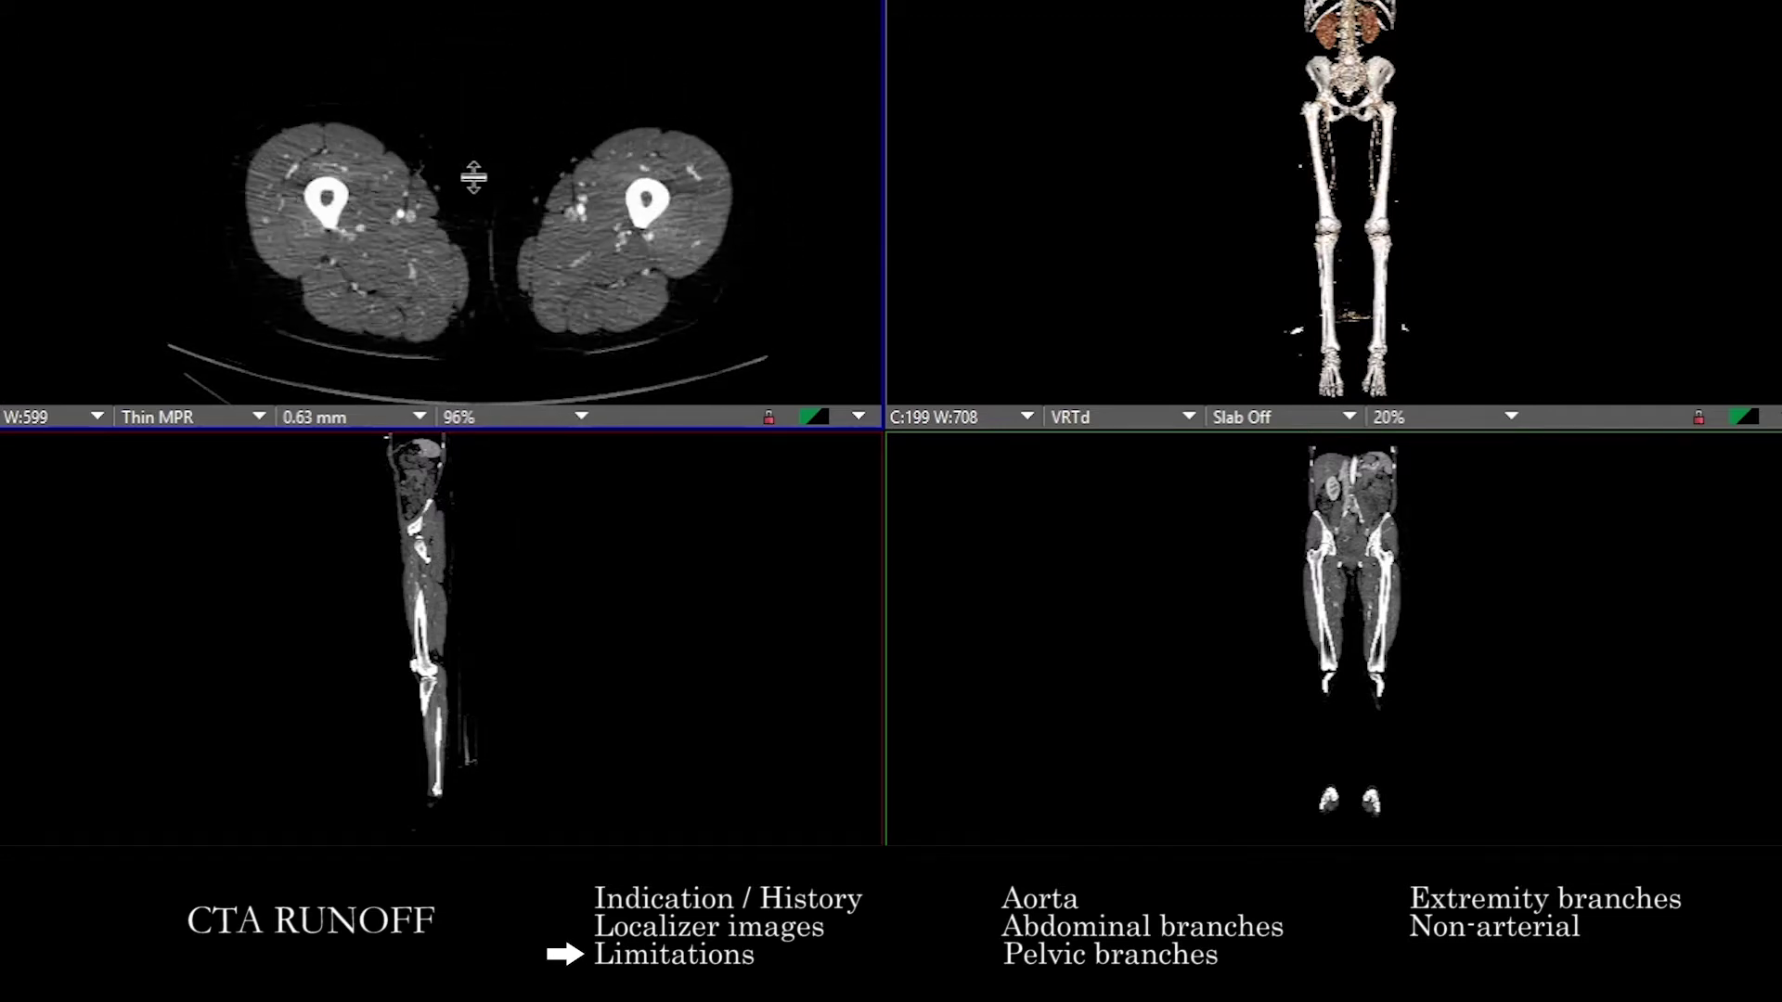
pyautogui.moveTo(544, 508); pyautogui.dragTo(584, 319)
pyautogui.scroll(-5, 1397, 691)
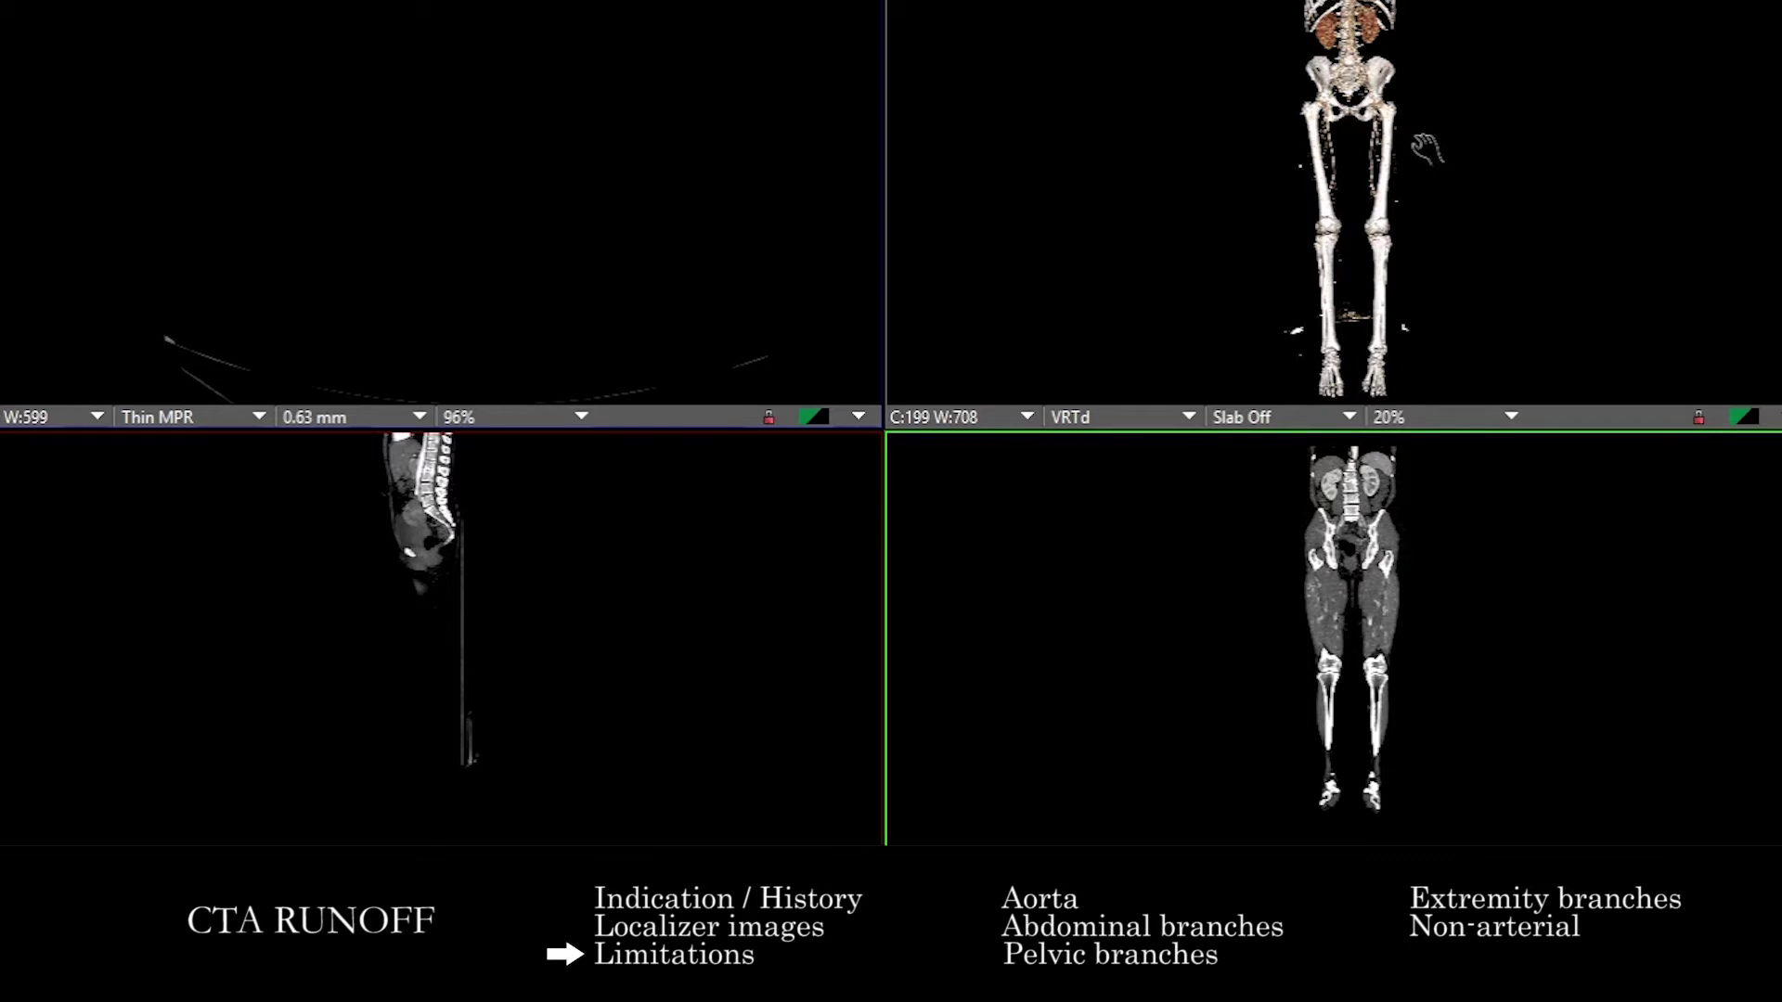
# Scroll the axial images up from the toes to the iliac wings.
pyautogui.scroll(10, 748, 21)
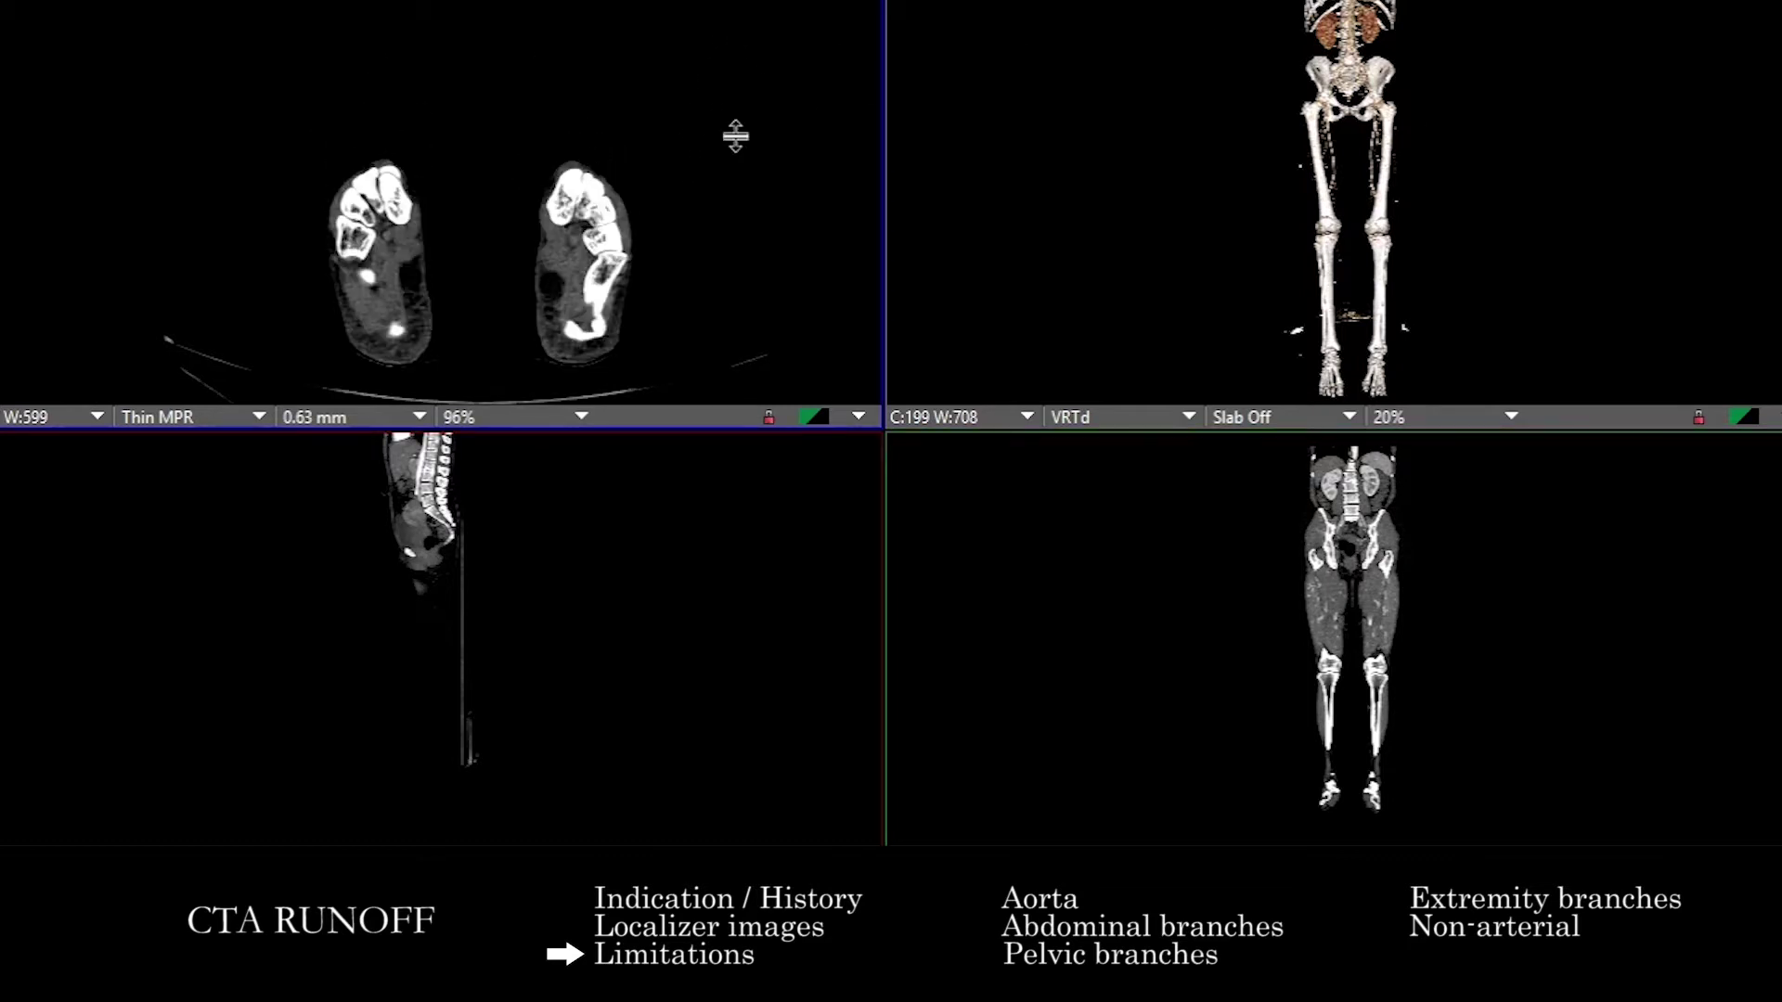
pyautogui.scroll(15, 574, 254)
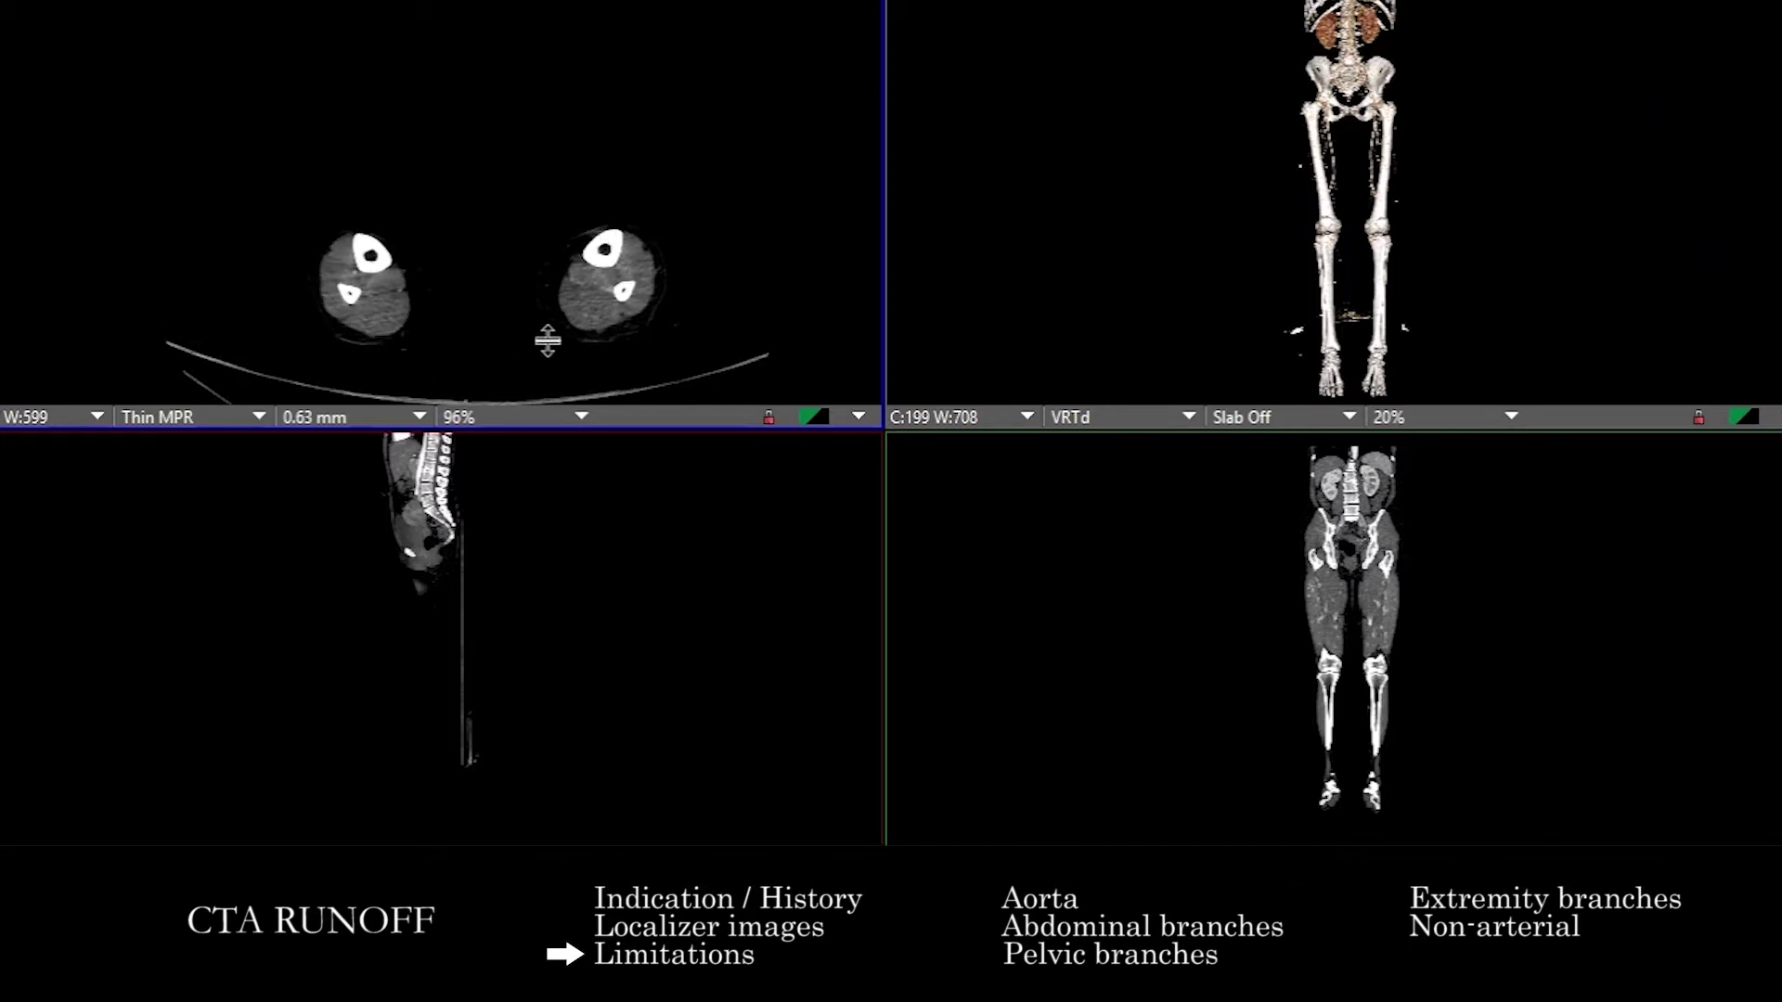
pyautogui.scroll(15, 601, 326)
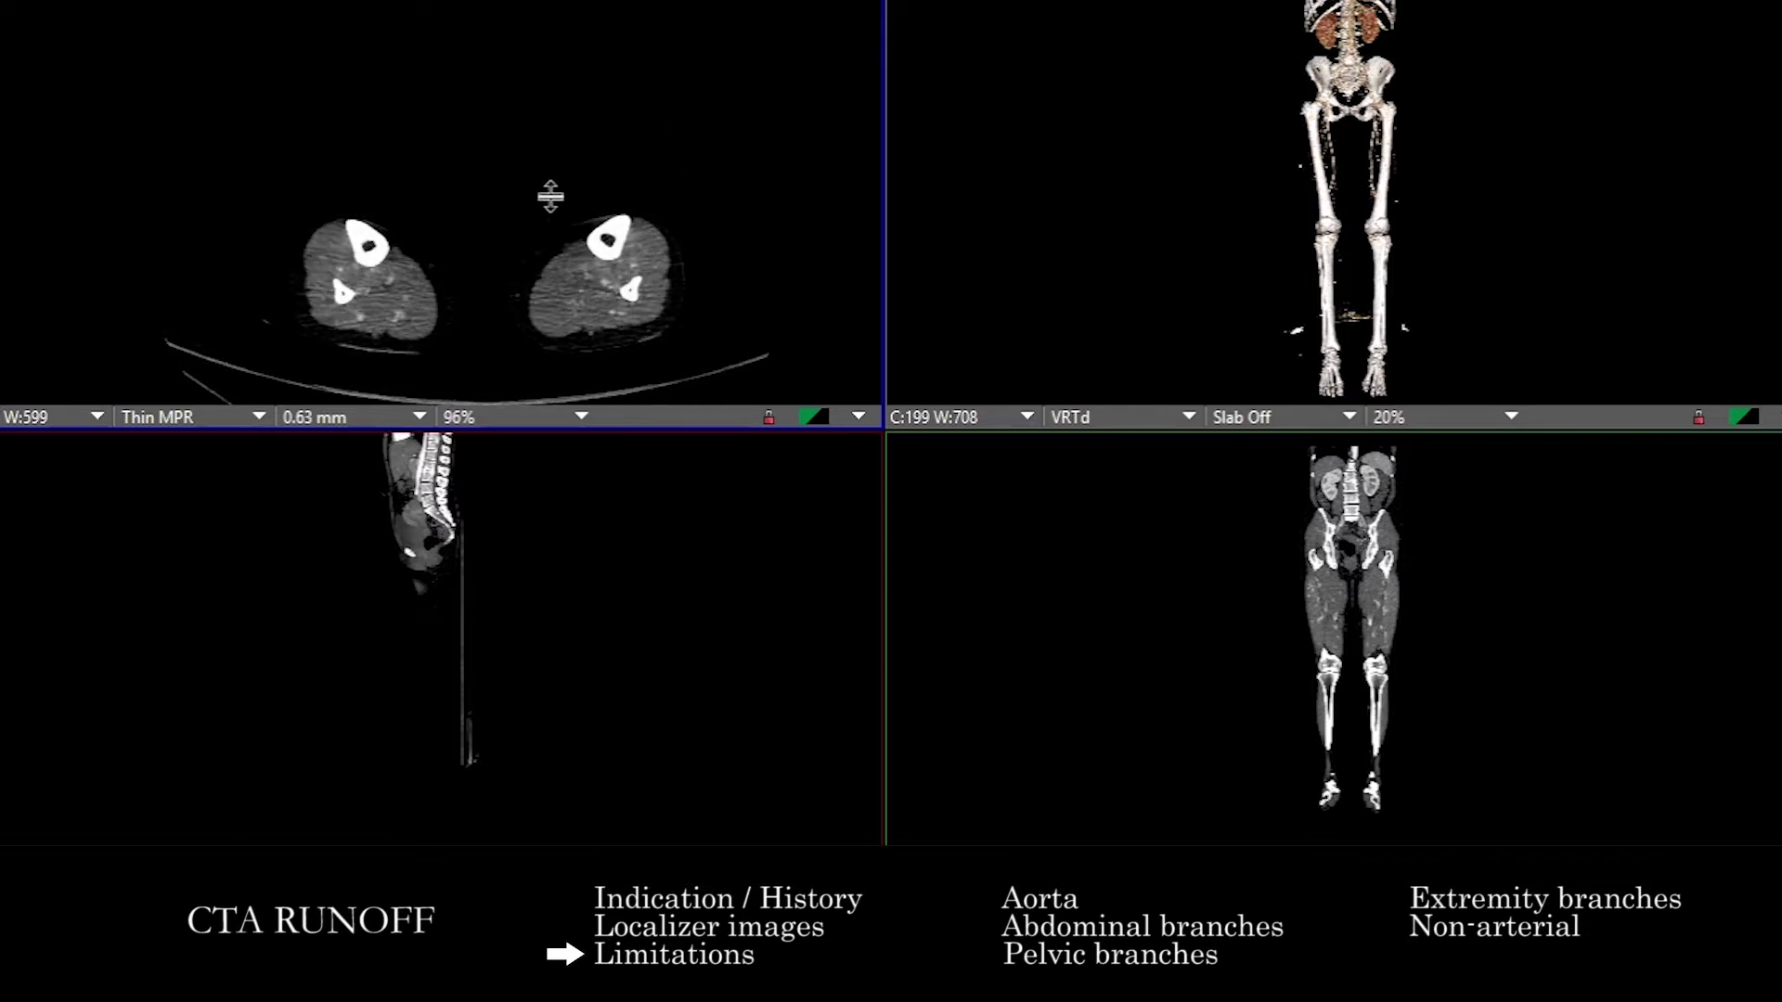
pyautogui.scroll(-10, 533, 260)
pyautogui.scroll(10, 570, 243)
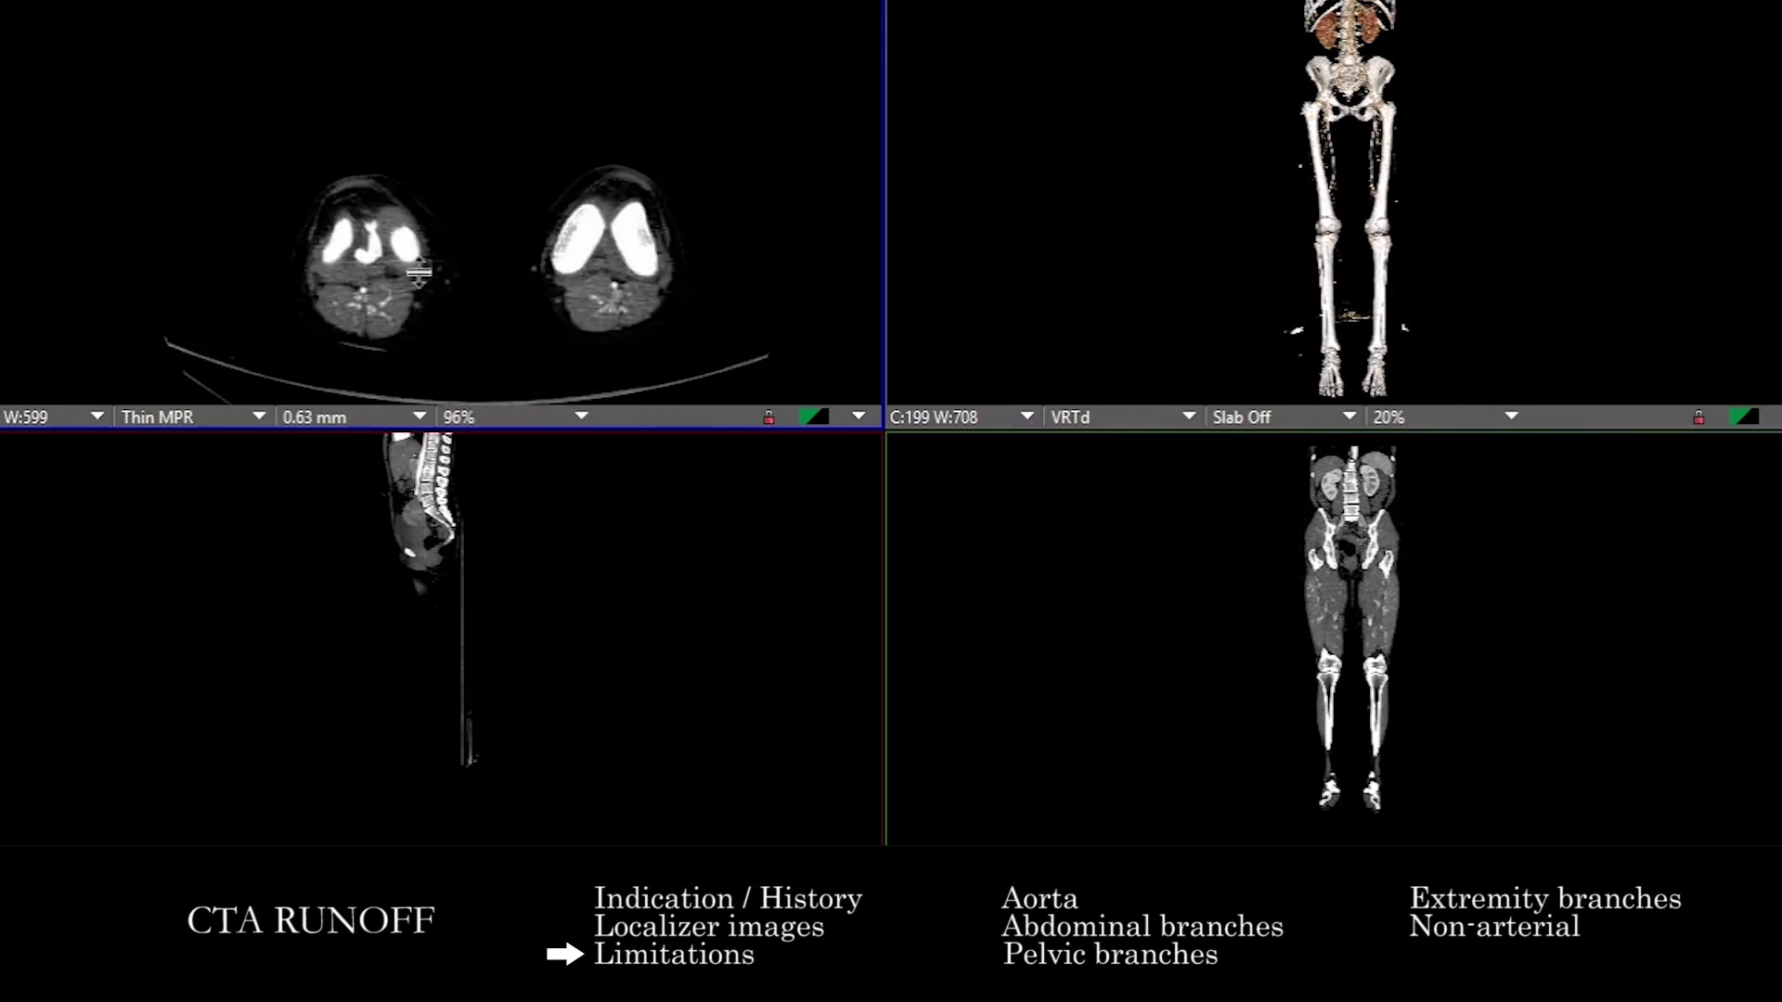
pyautogui.scroll(10, 563, 345)
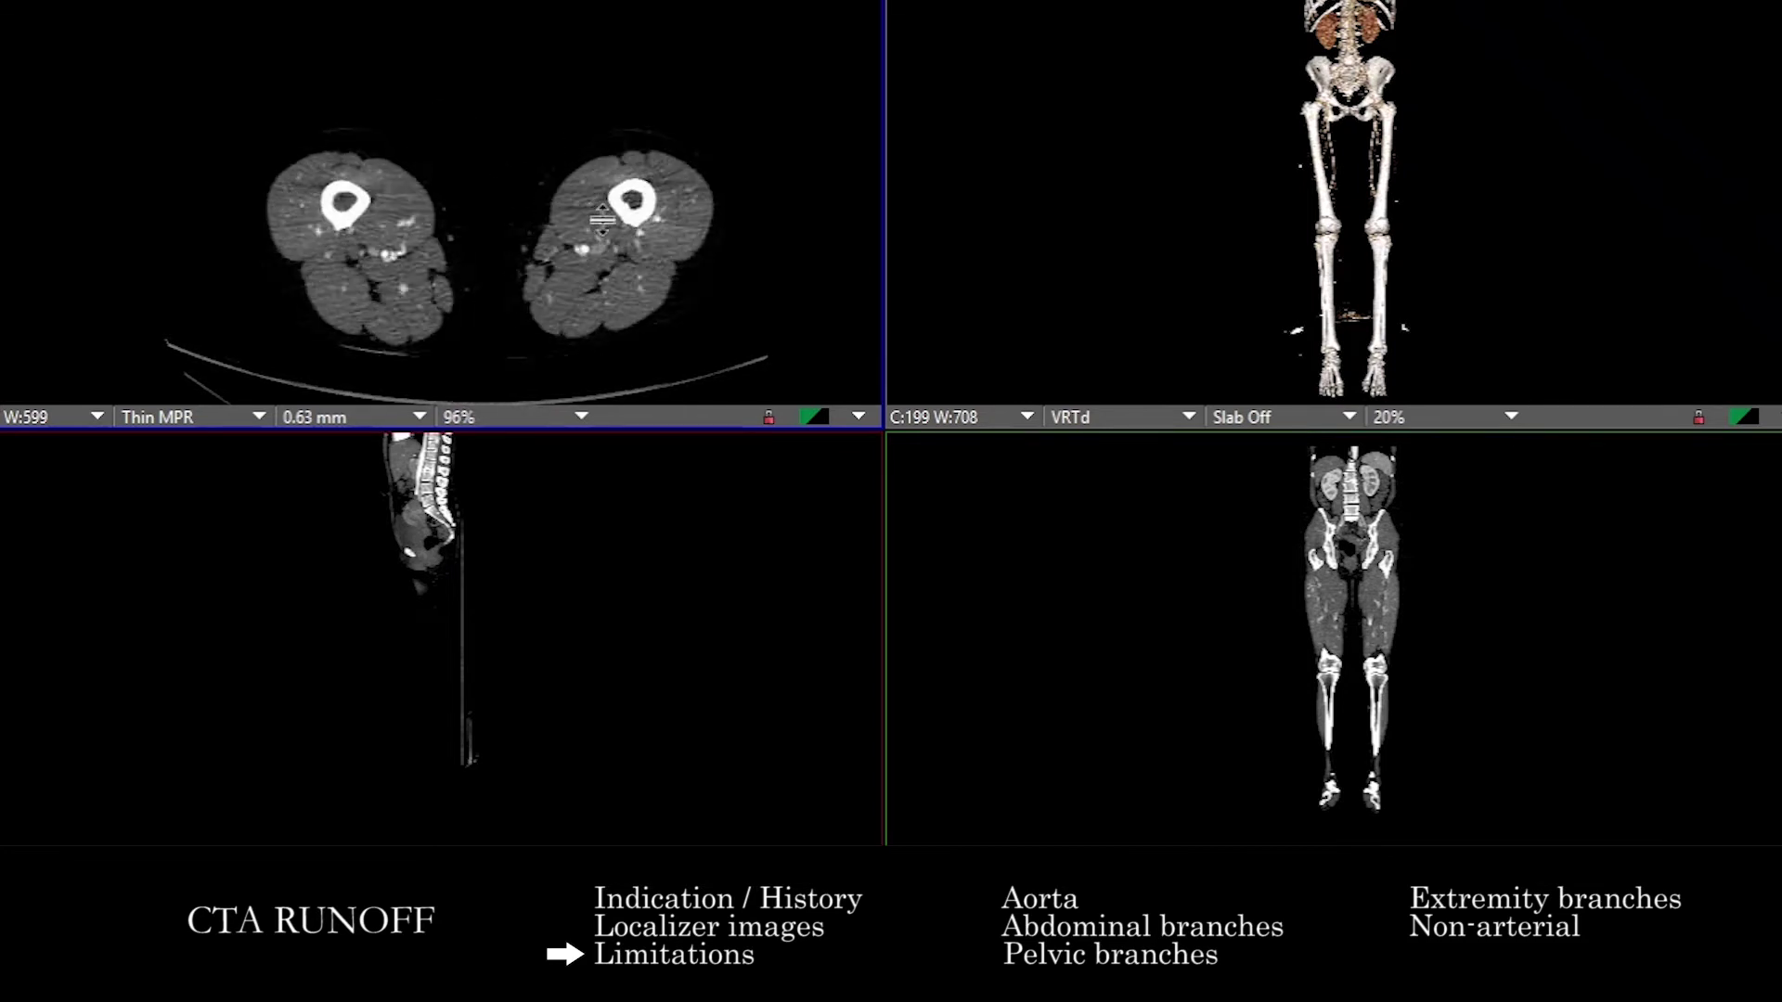
pyautogui.scroll(10, 379, 130)
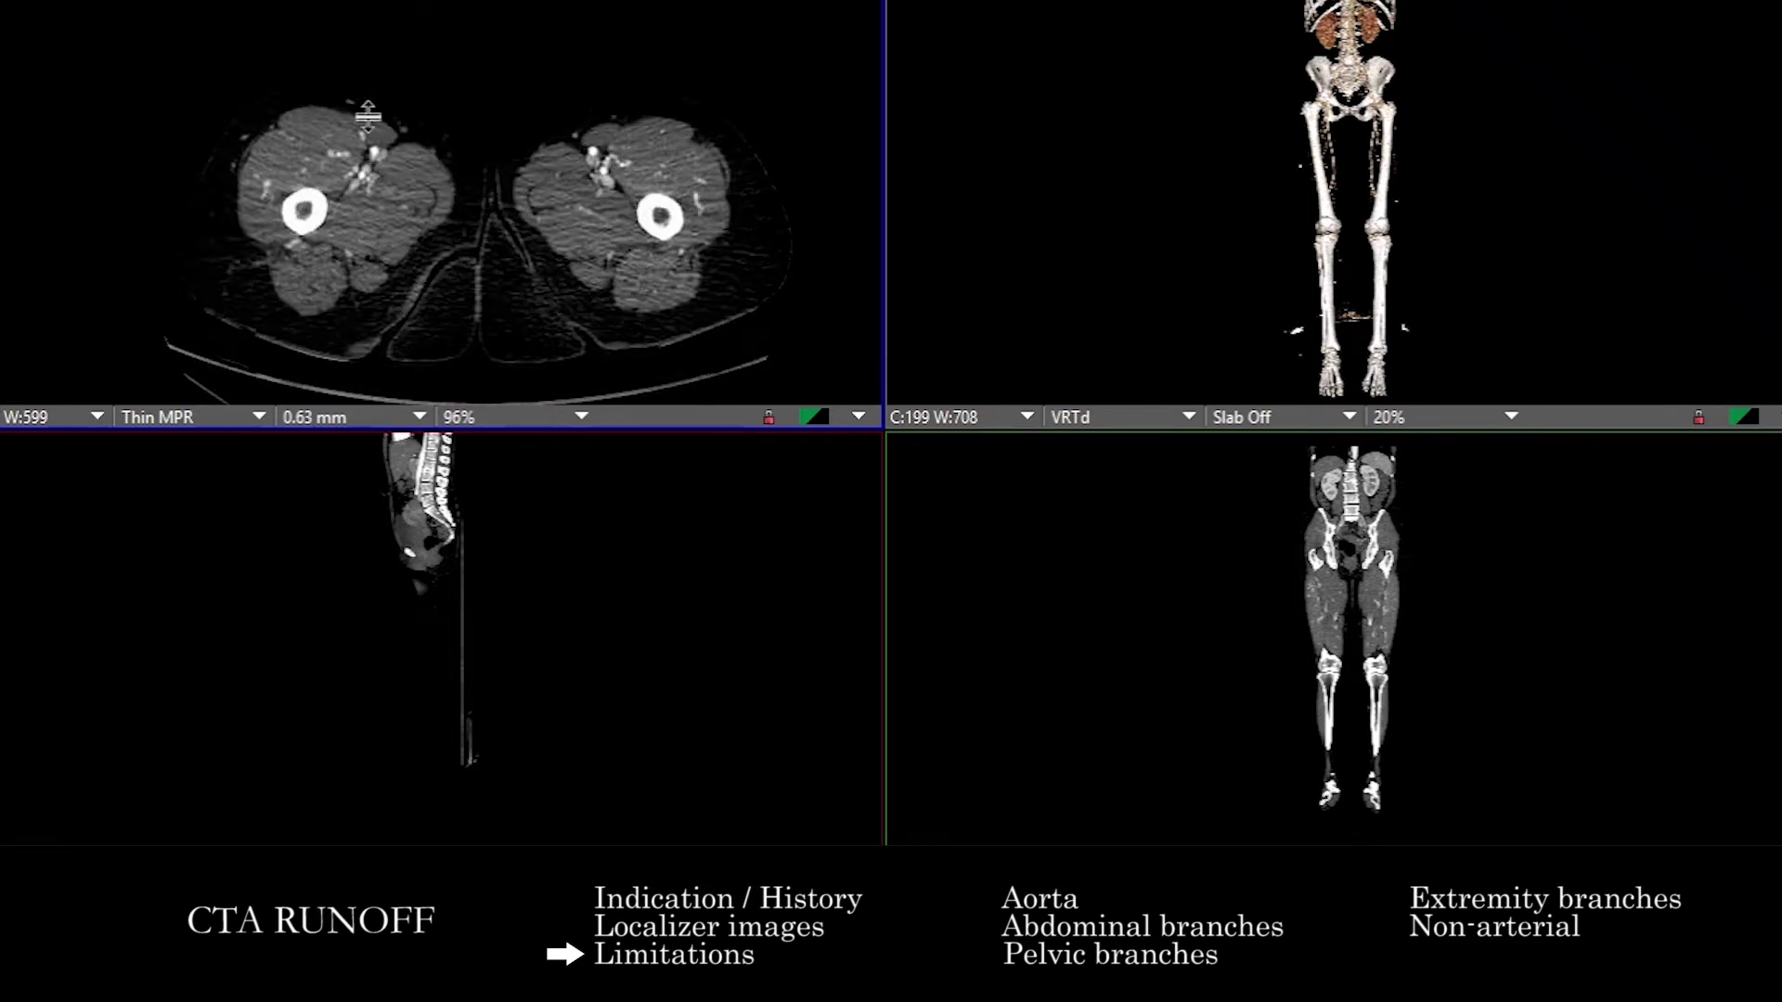
pyautogui.scroll(5, 413, 131)
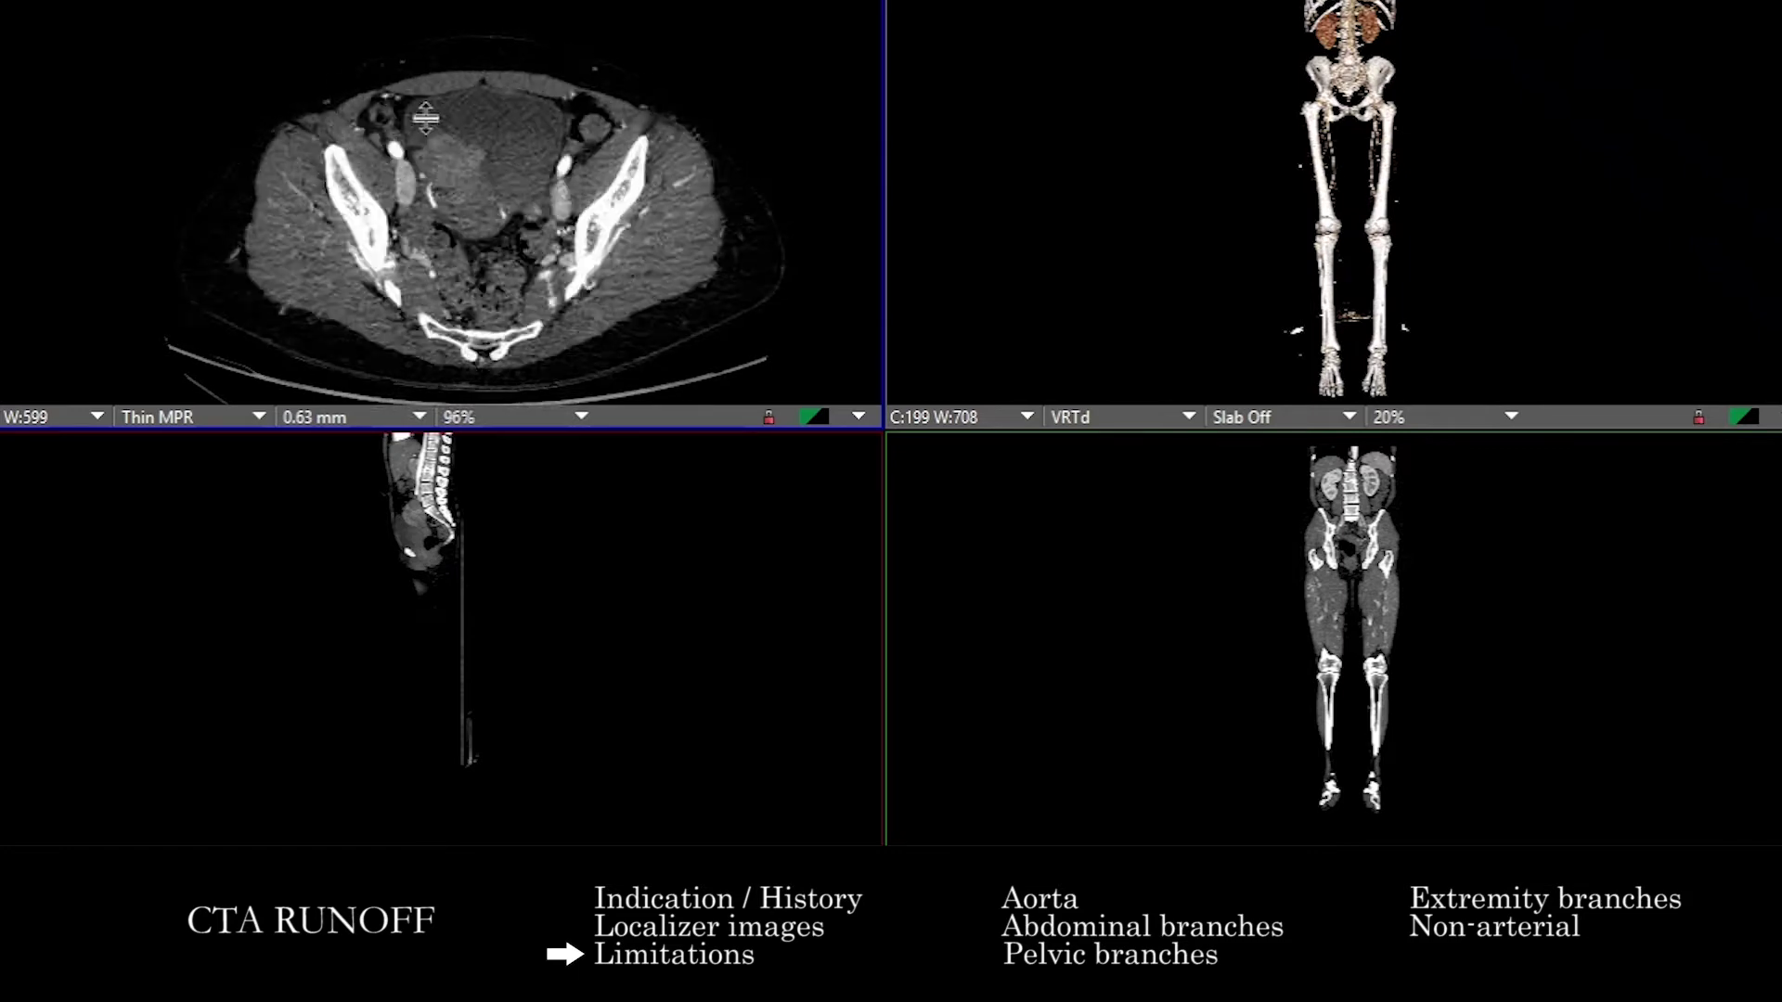
# Page back down through the thighs, rechecking knees and calves, ending at the feet.
pyautogui.scroll(-6, 464, 360)
pyautogui.scroll(-10, 464, 359)
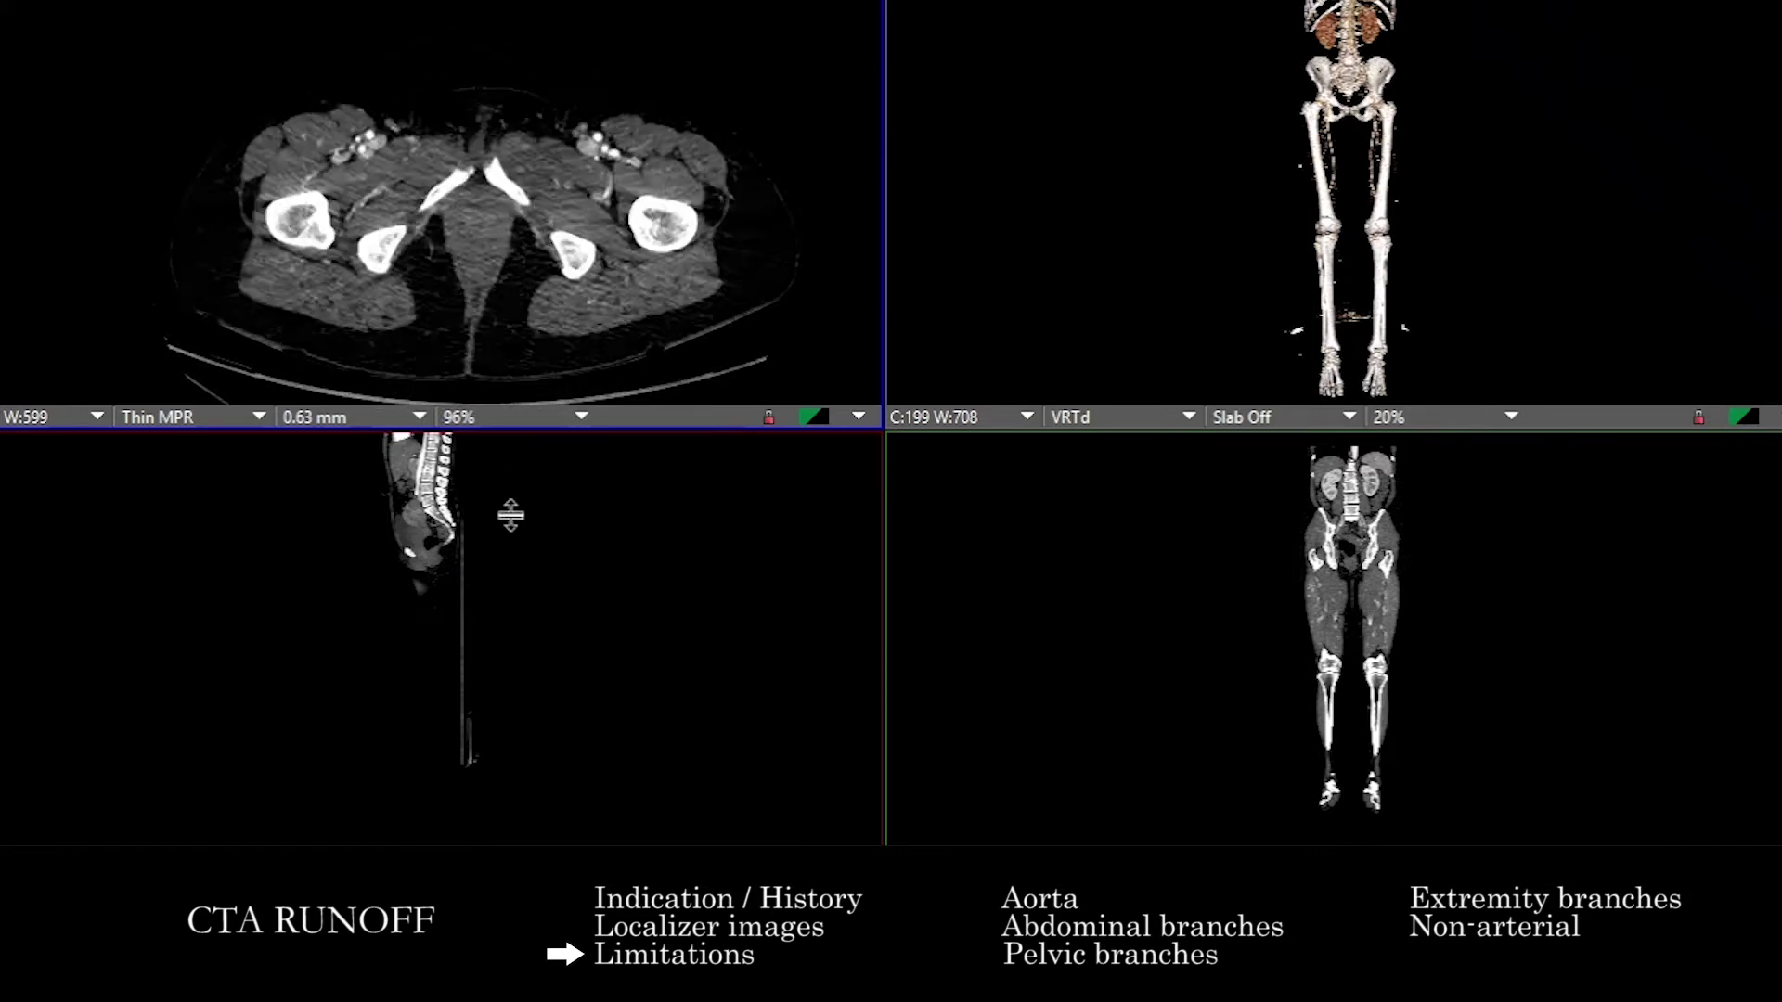
pyautogui.scroll(-10, 362, 160)
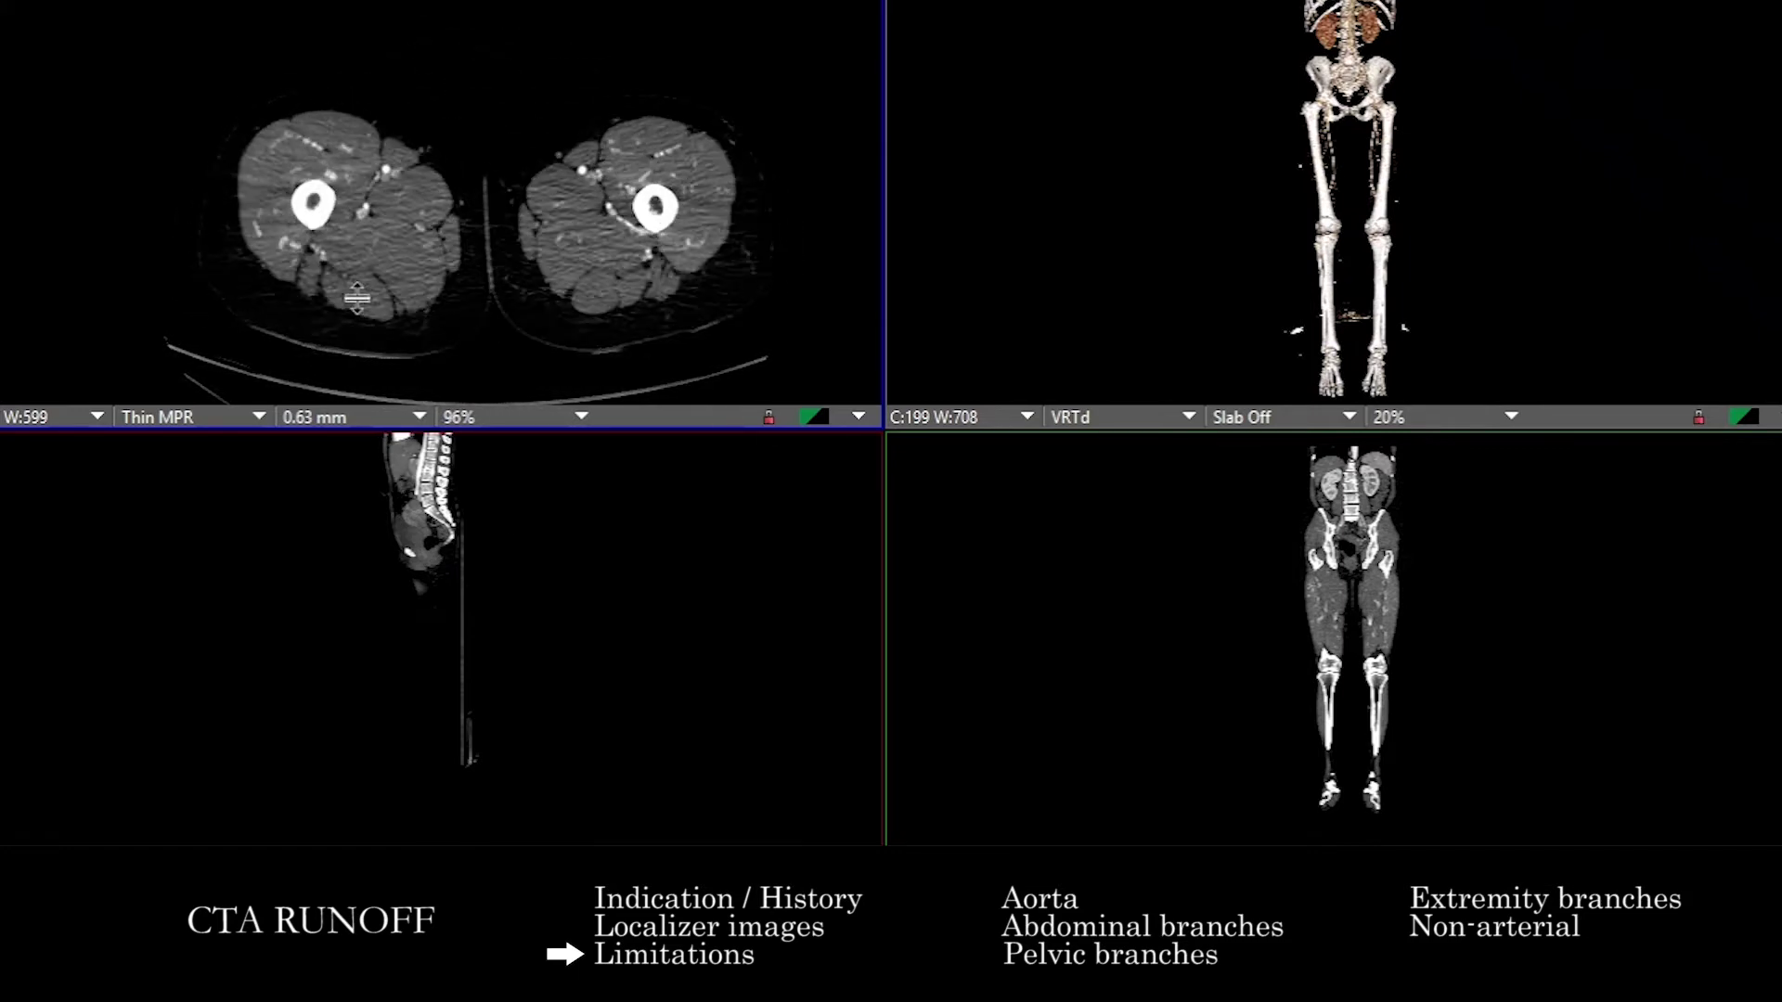
pyautogui.scroll(8, 367, 322)
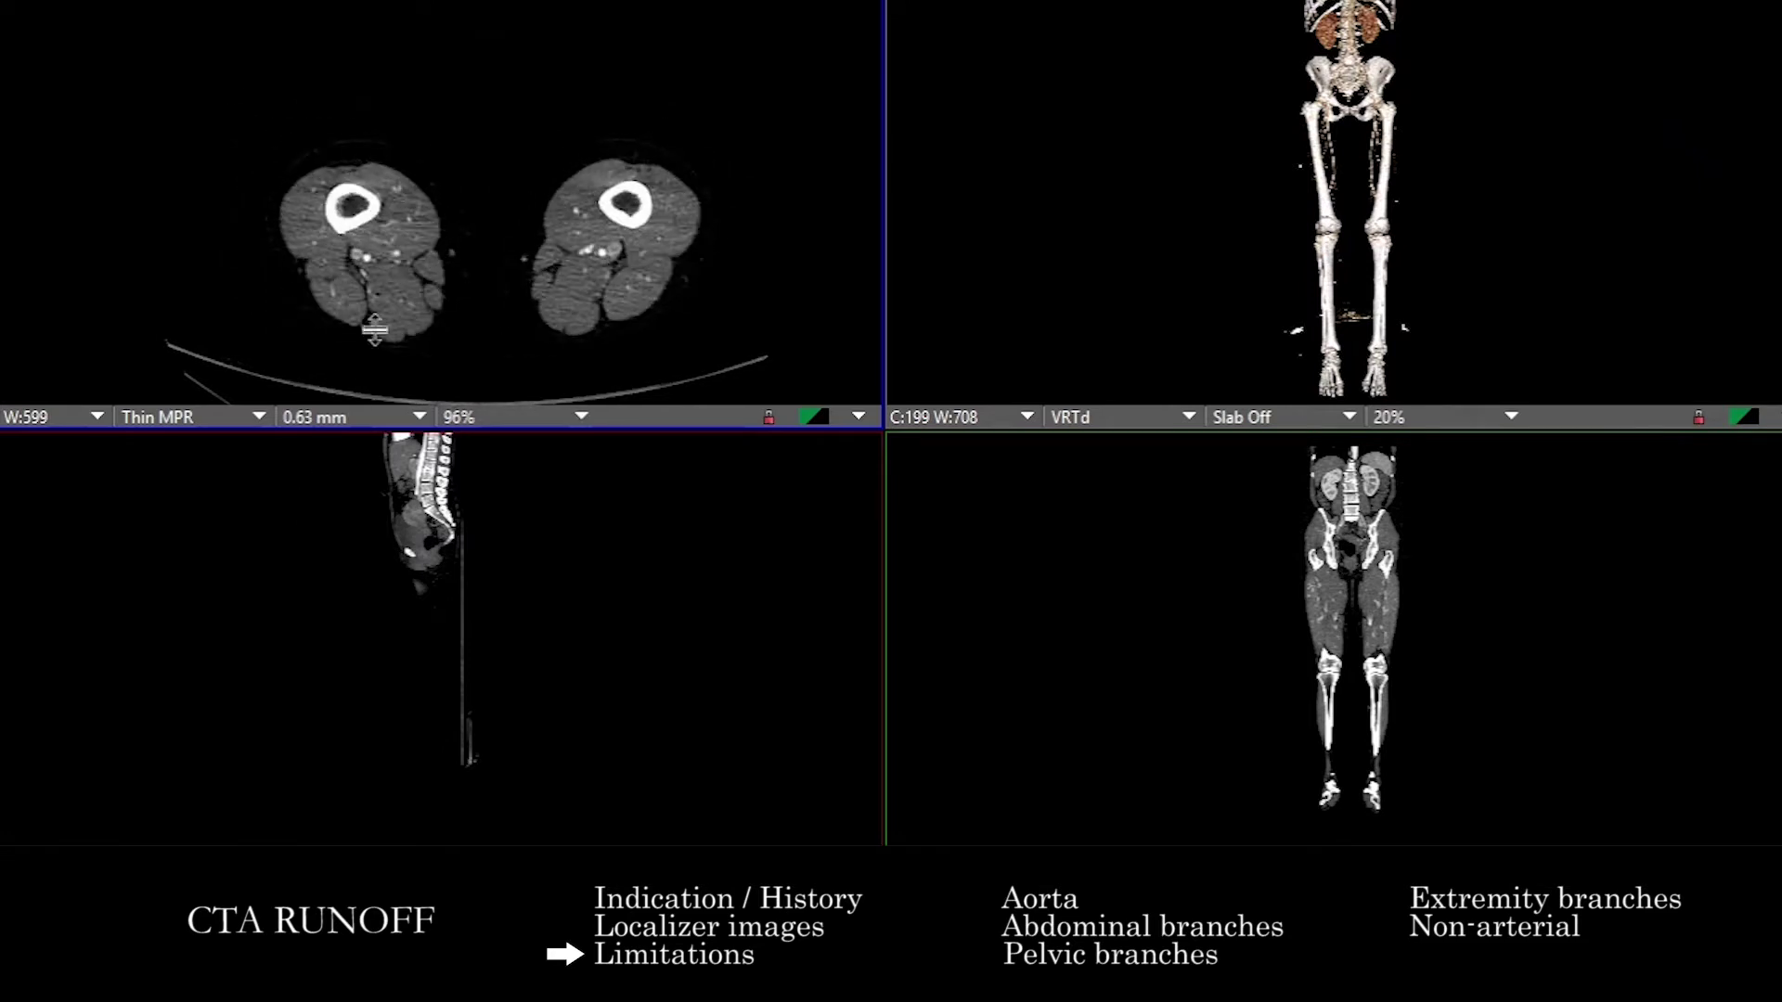
pyautogui.scroll(-15, 464, 214)
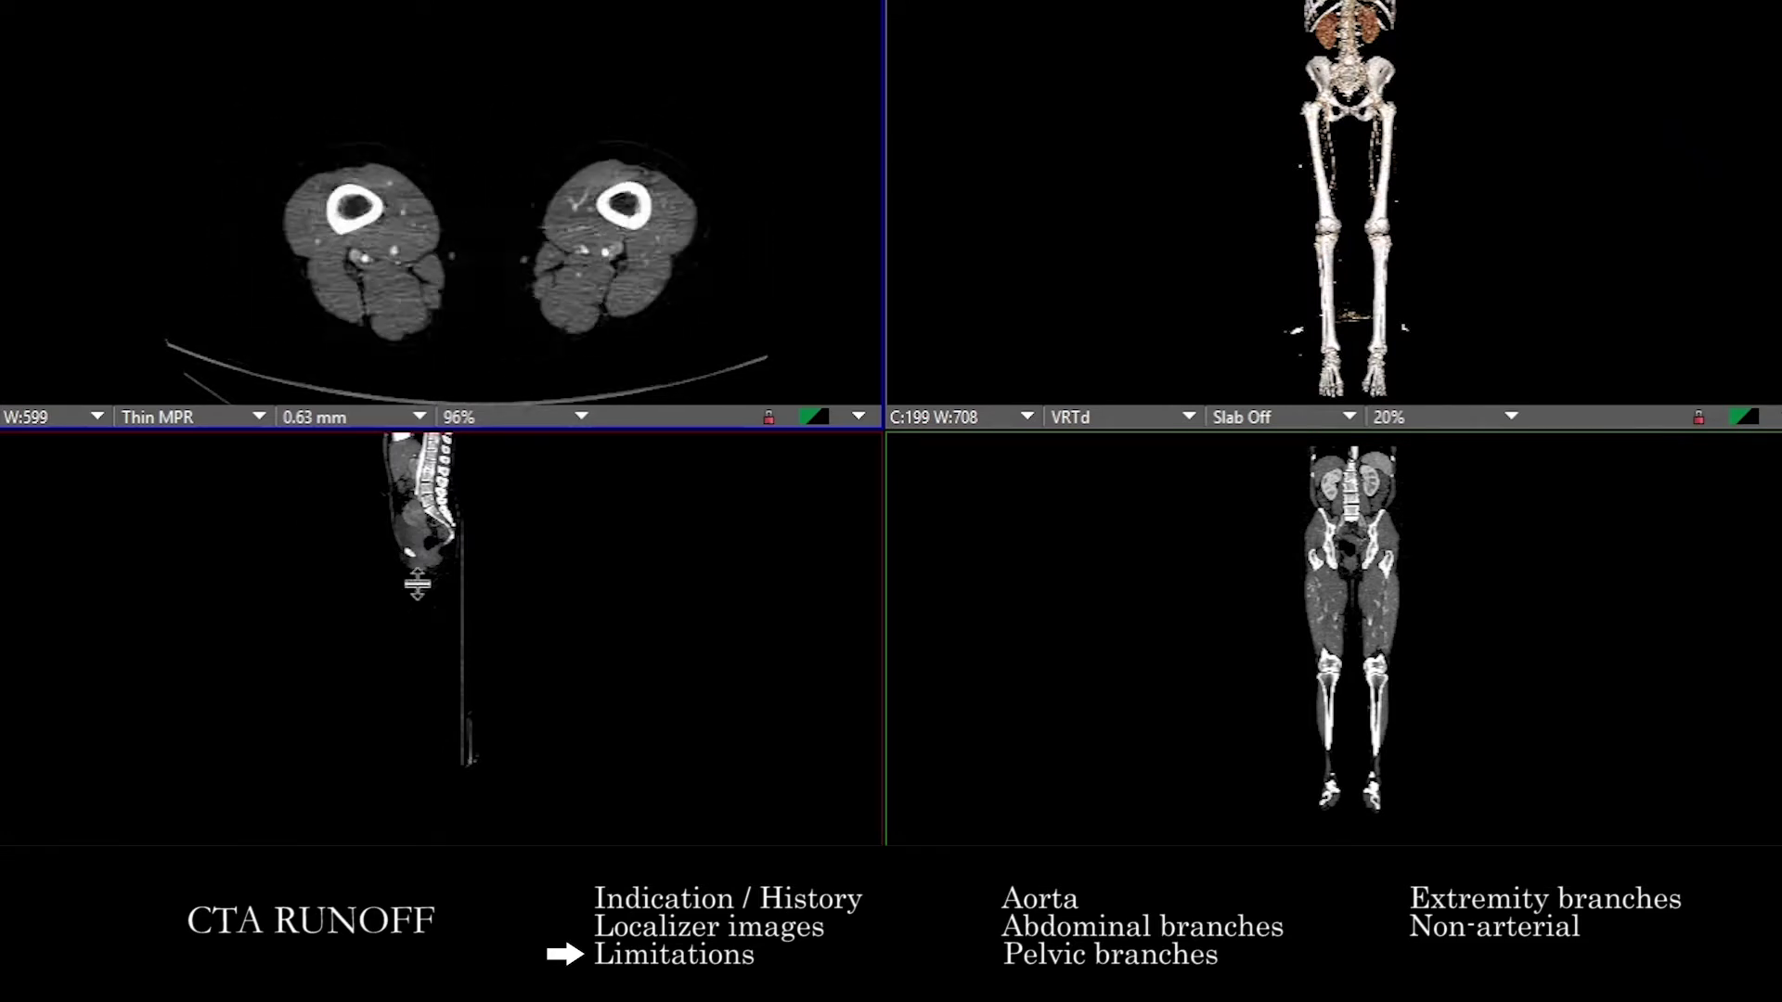
pyautogui.scroll(-10, 337, 296)
pyautogui.scroll(-4, 406, 375)
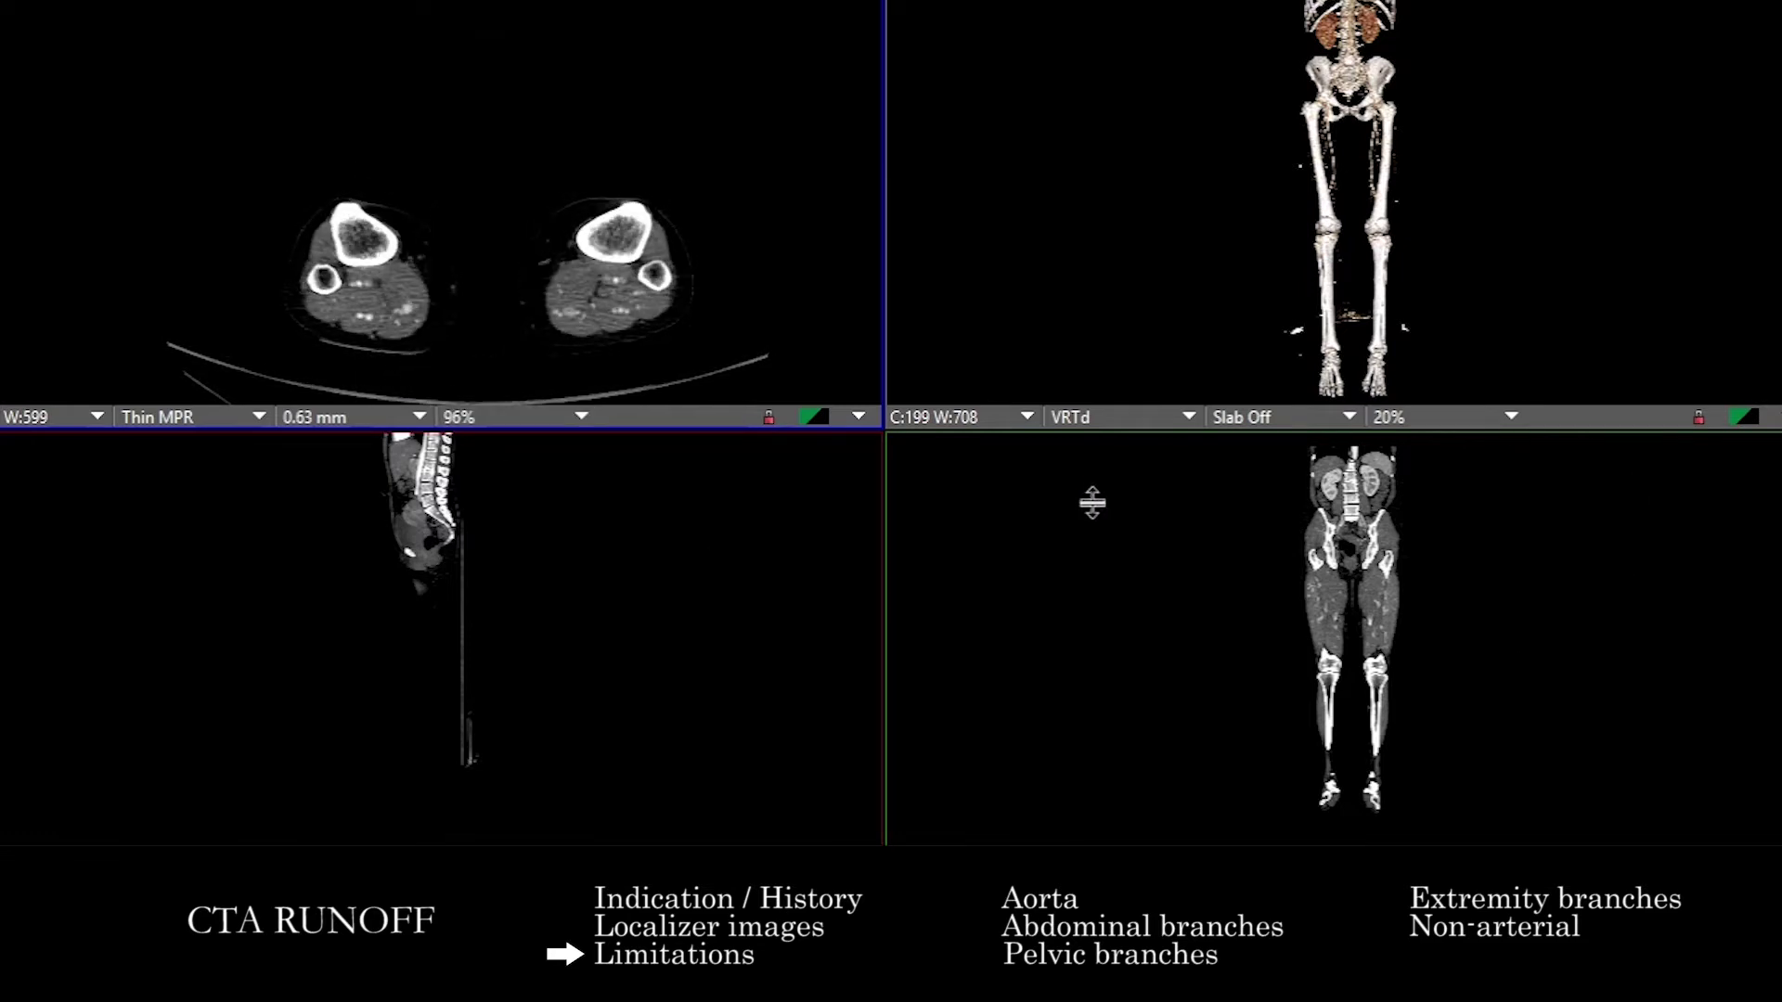
pyautogui.scroll(-5, 562, 246)
pyautogui.scroll(10, 565, 370)
pyautogui.scroll(-6, 448, 350)
pyautogui.scroll(8, 405, 354)
pyautogui.scroll(-6, 428, 212)
pyautogui.scroll(4, 392, 304)
pyautogui.scroll(4, 417, 167)
pyautogui.scroll(-4, 403, 320)
pyautogui.scroll(6, 341, 323)
pyautogui.scroll(-5, 372, 219)
pyautogui.scroll(-6, 504, 477)
pyautogui.scroll(-5, 553, 543)
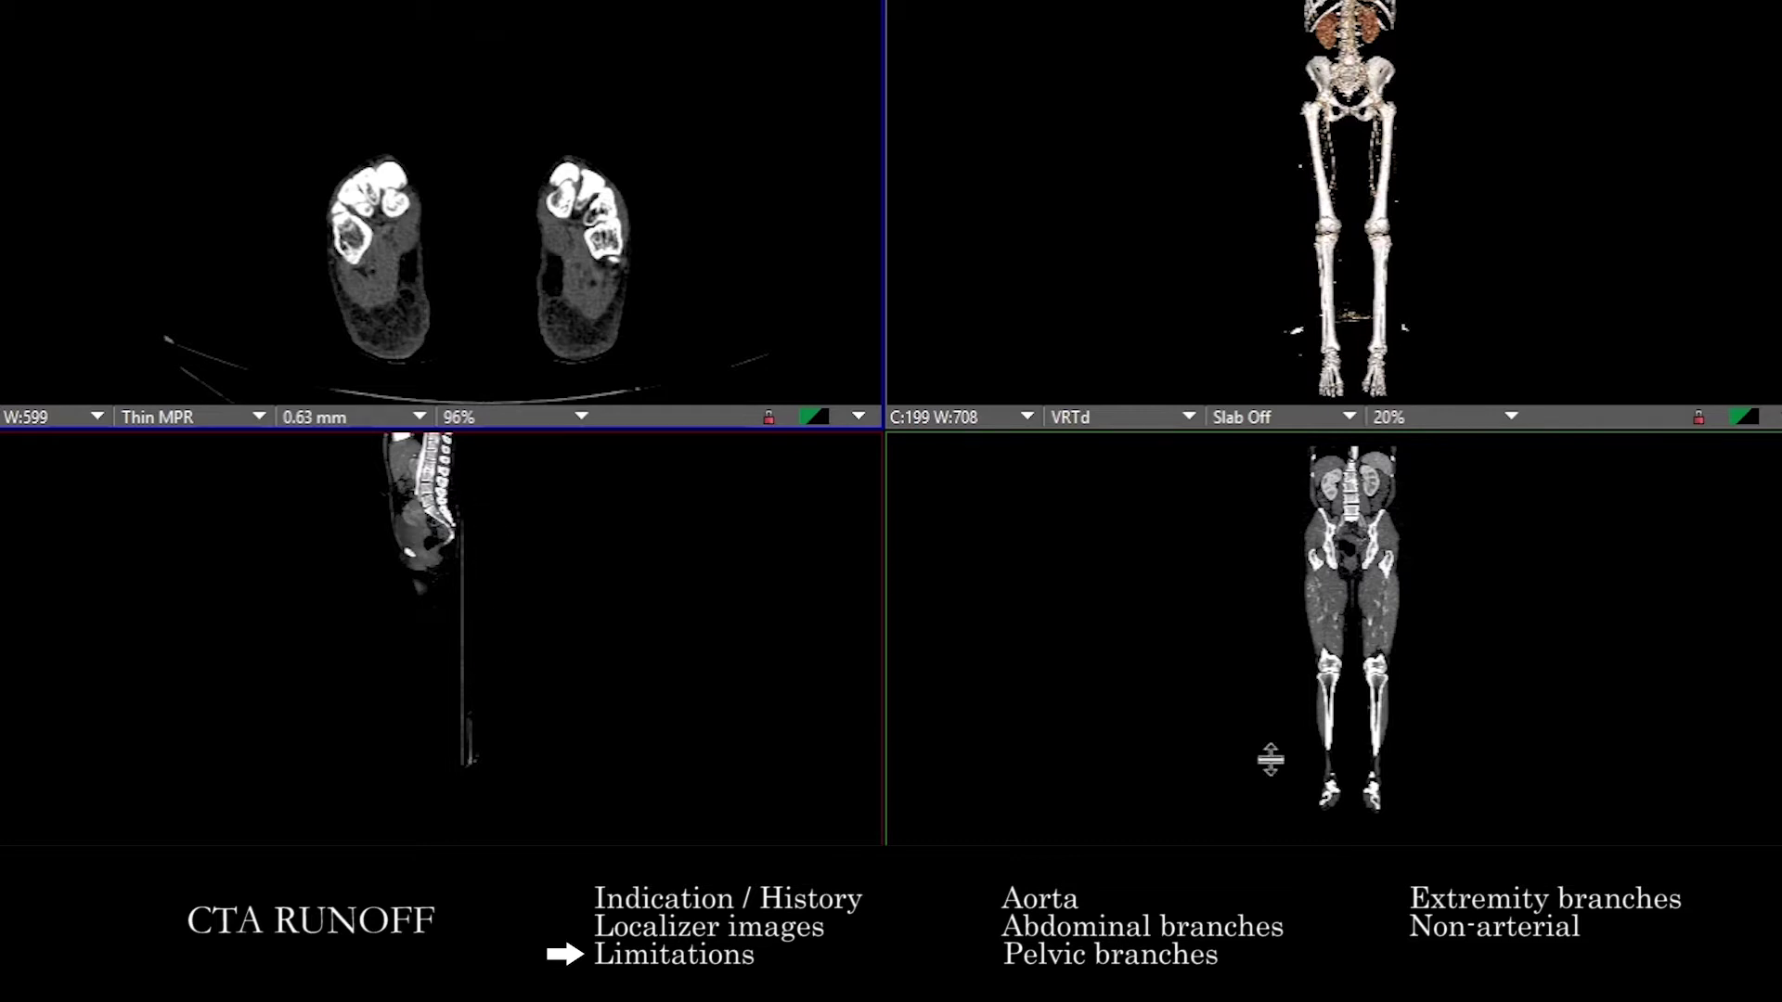
pyautogui.scroll(-5, 1343, 568)
# Maximize the coronal view and page to an anterior slice through bowel, pelvis, thighs and kneecaps.
pyautogui.doubleClick(1343, 568)
pyautogui.scroll(-5, 1185, 529)
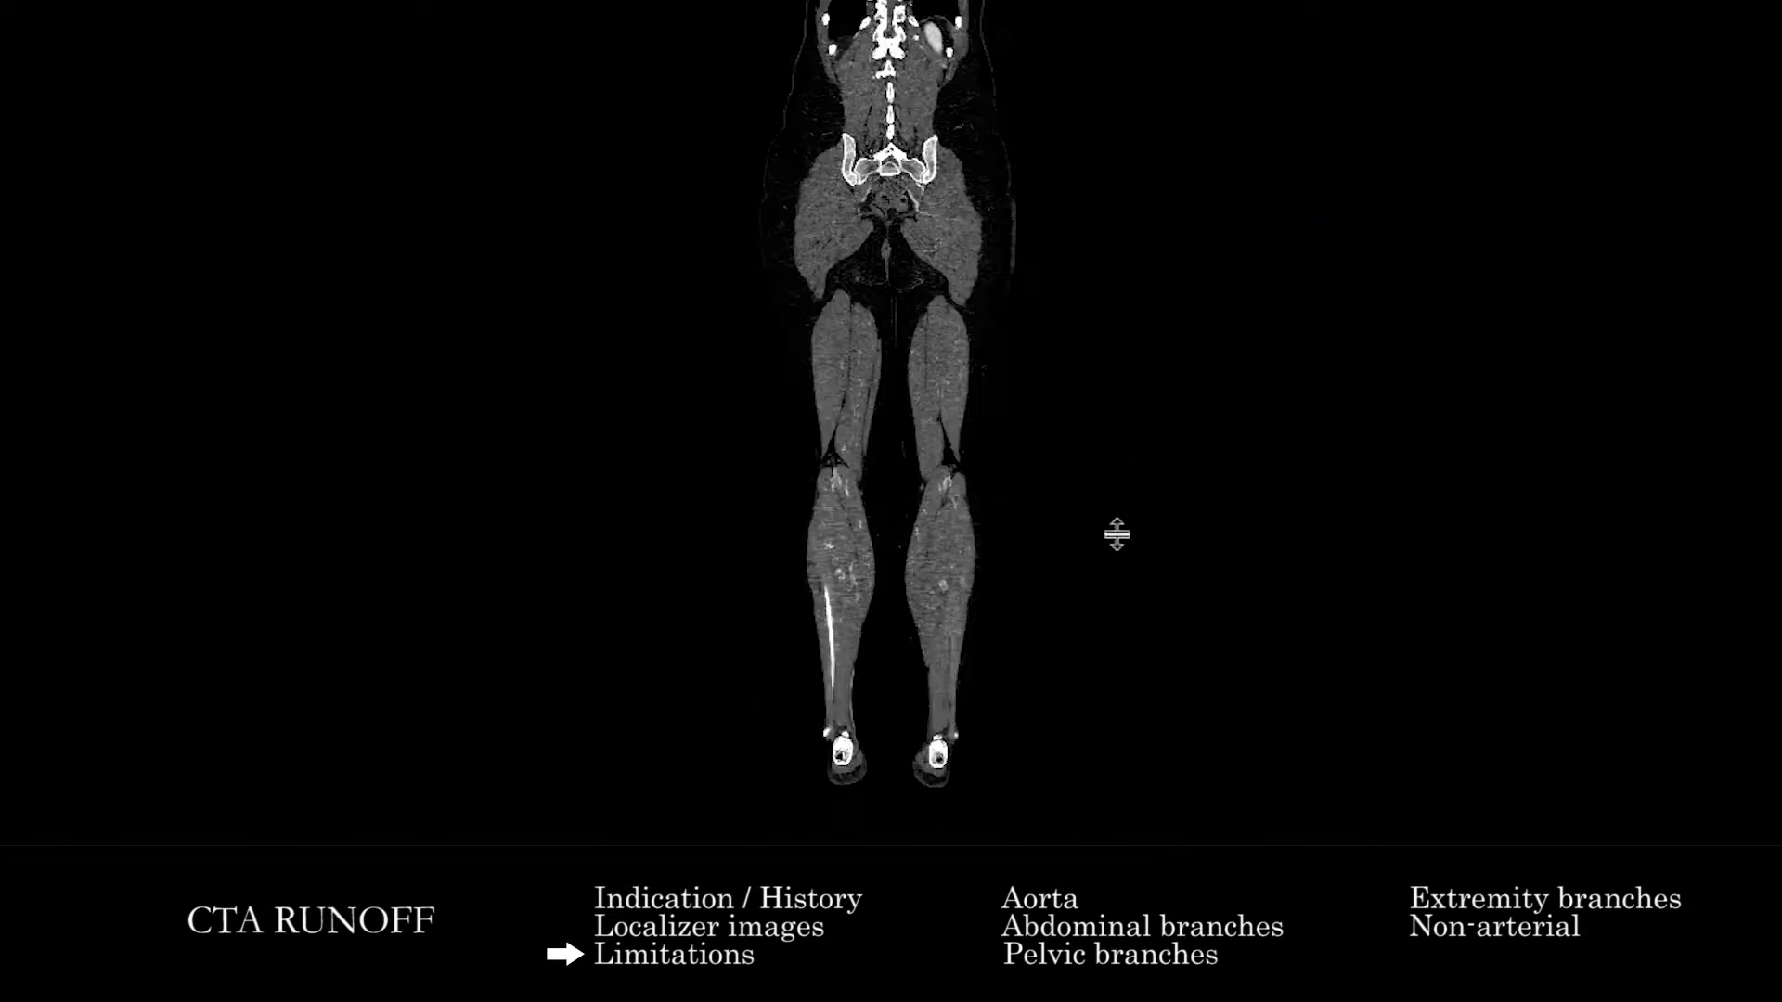
pyautogui.scroll(-8, 1134, 642)
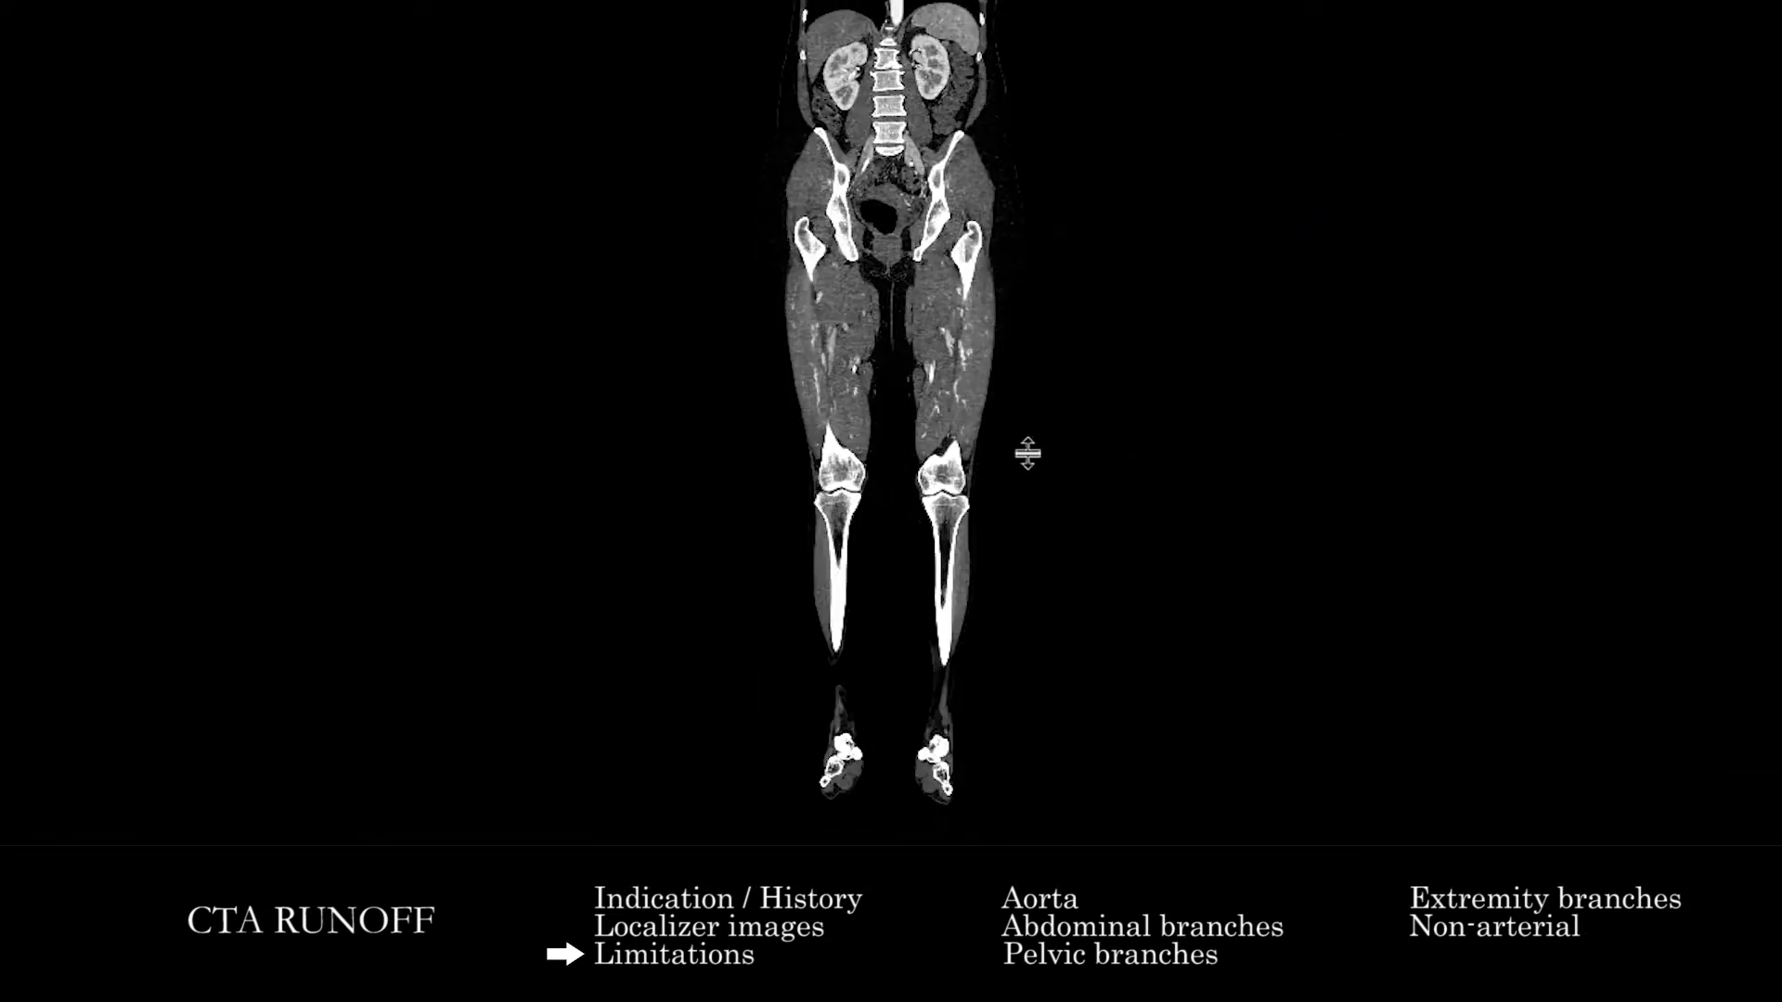
pyautogui.scroll(-2, 1026, 457)
pyautogui.scroll(-3, 1021, 323)
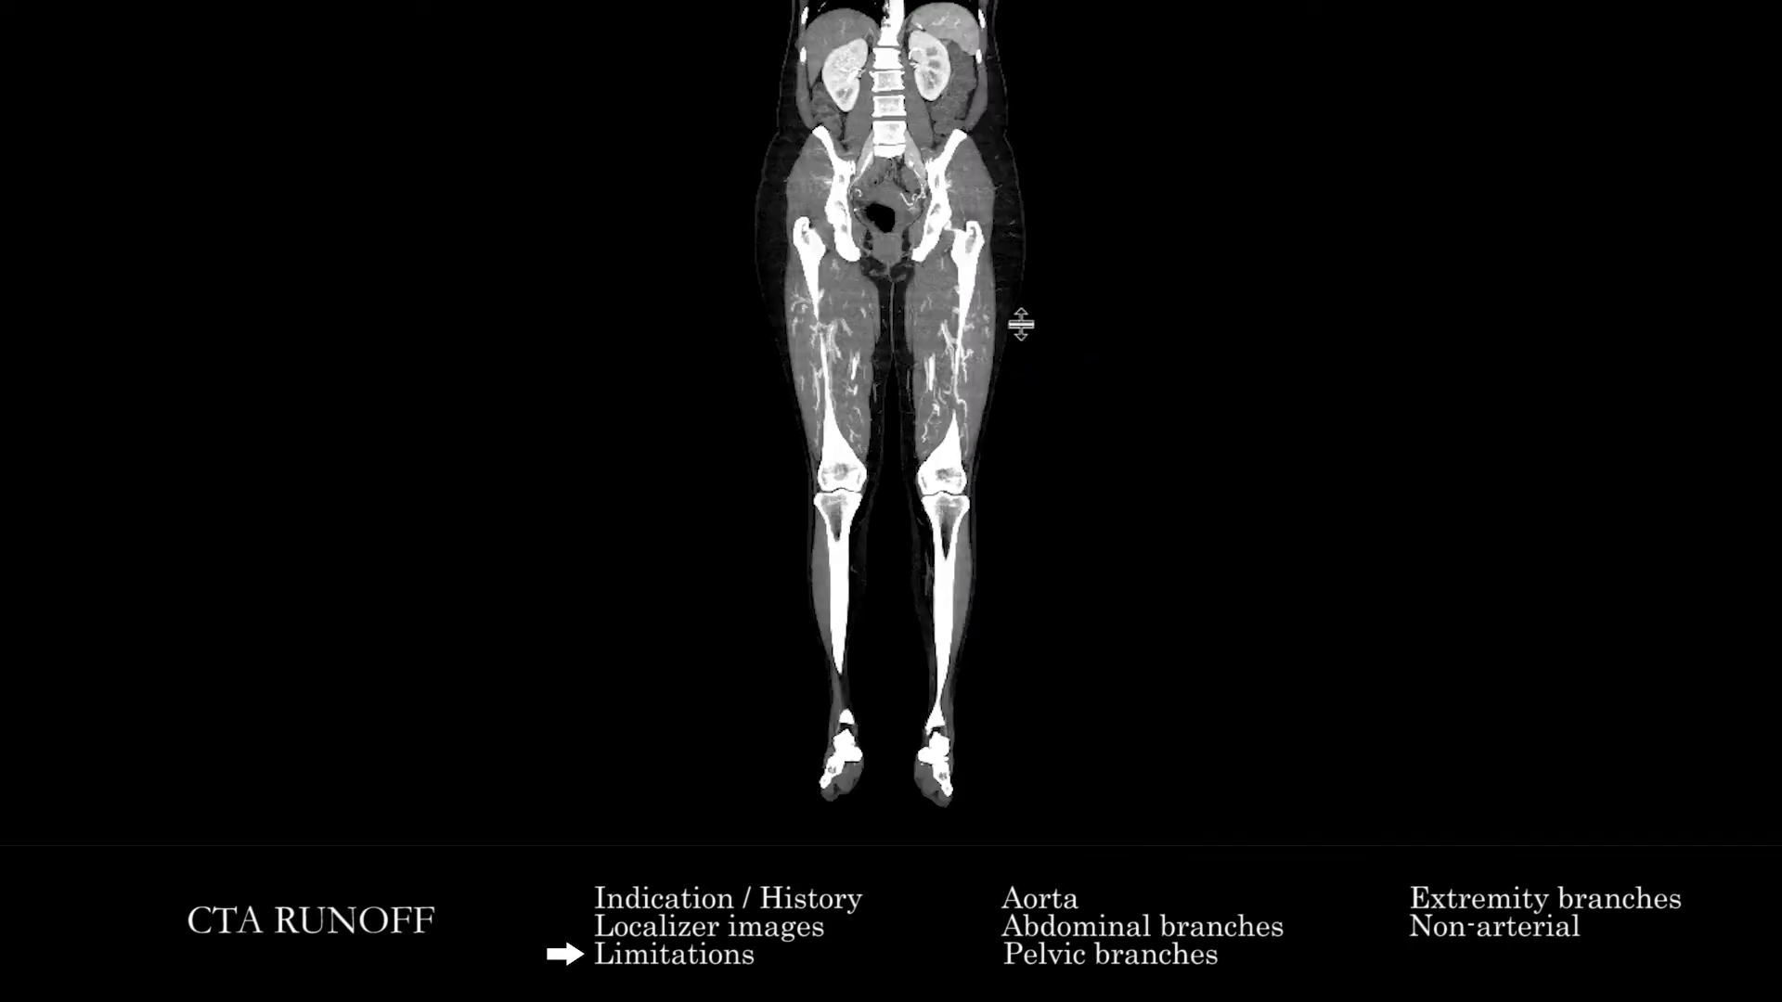
pyautogui.moveTo(1018, 349); pyautogui.dragTo(935, 263)
pyautogui.scroll(4, 973, 407)
pyautogui.scroll(-2, 1000, 408)
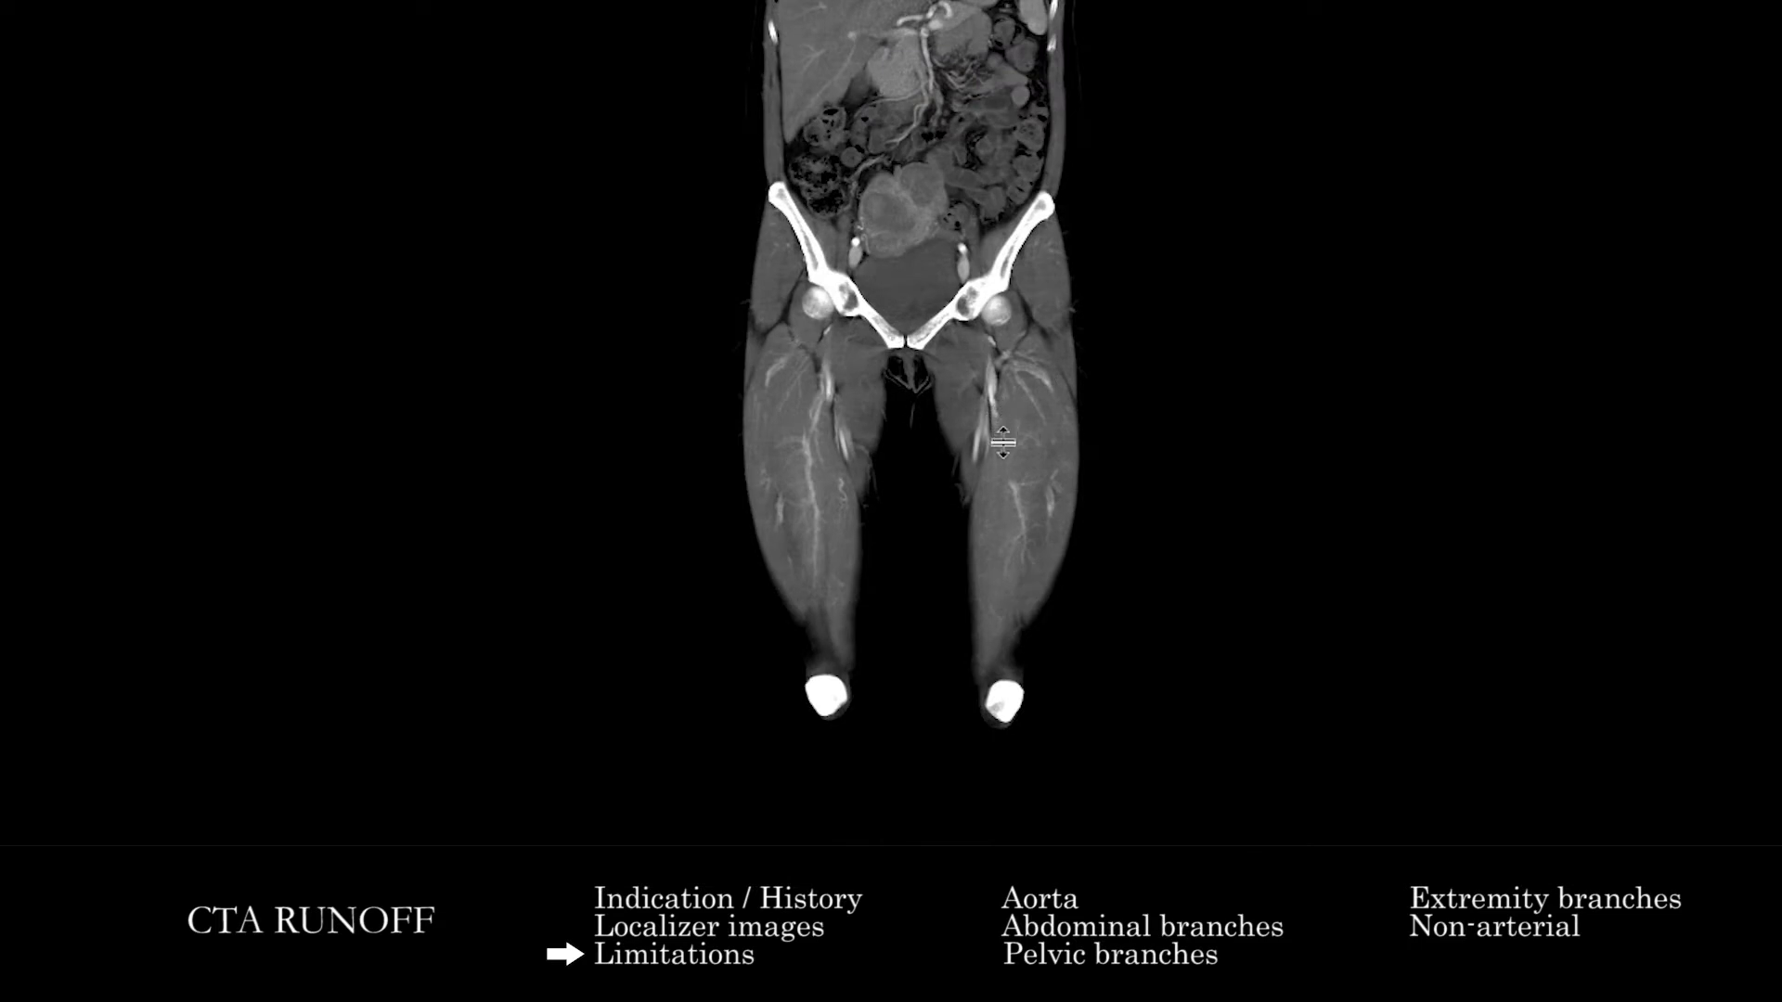
# Return to the four-view layout and page through the axial slices.
pyautogui.doubleClick(1003, 438)
pyautogui.scroll(-4, 552, 170)
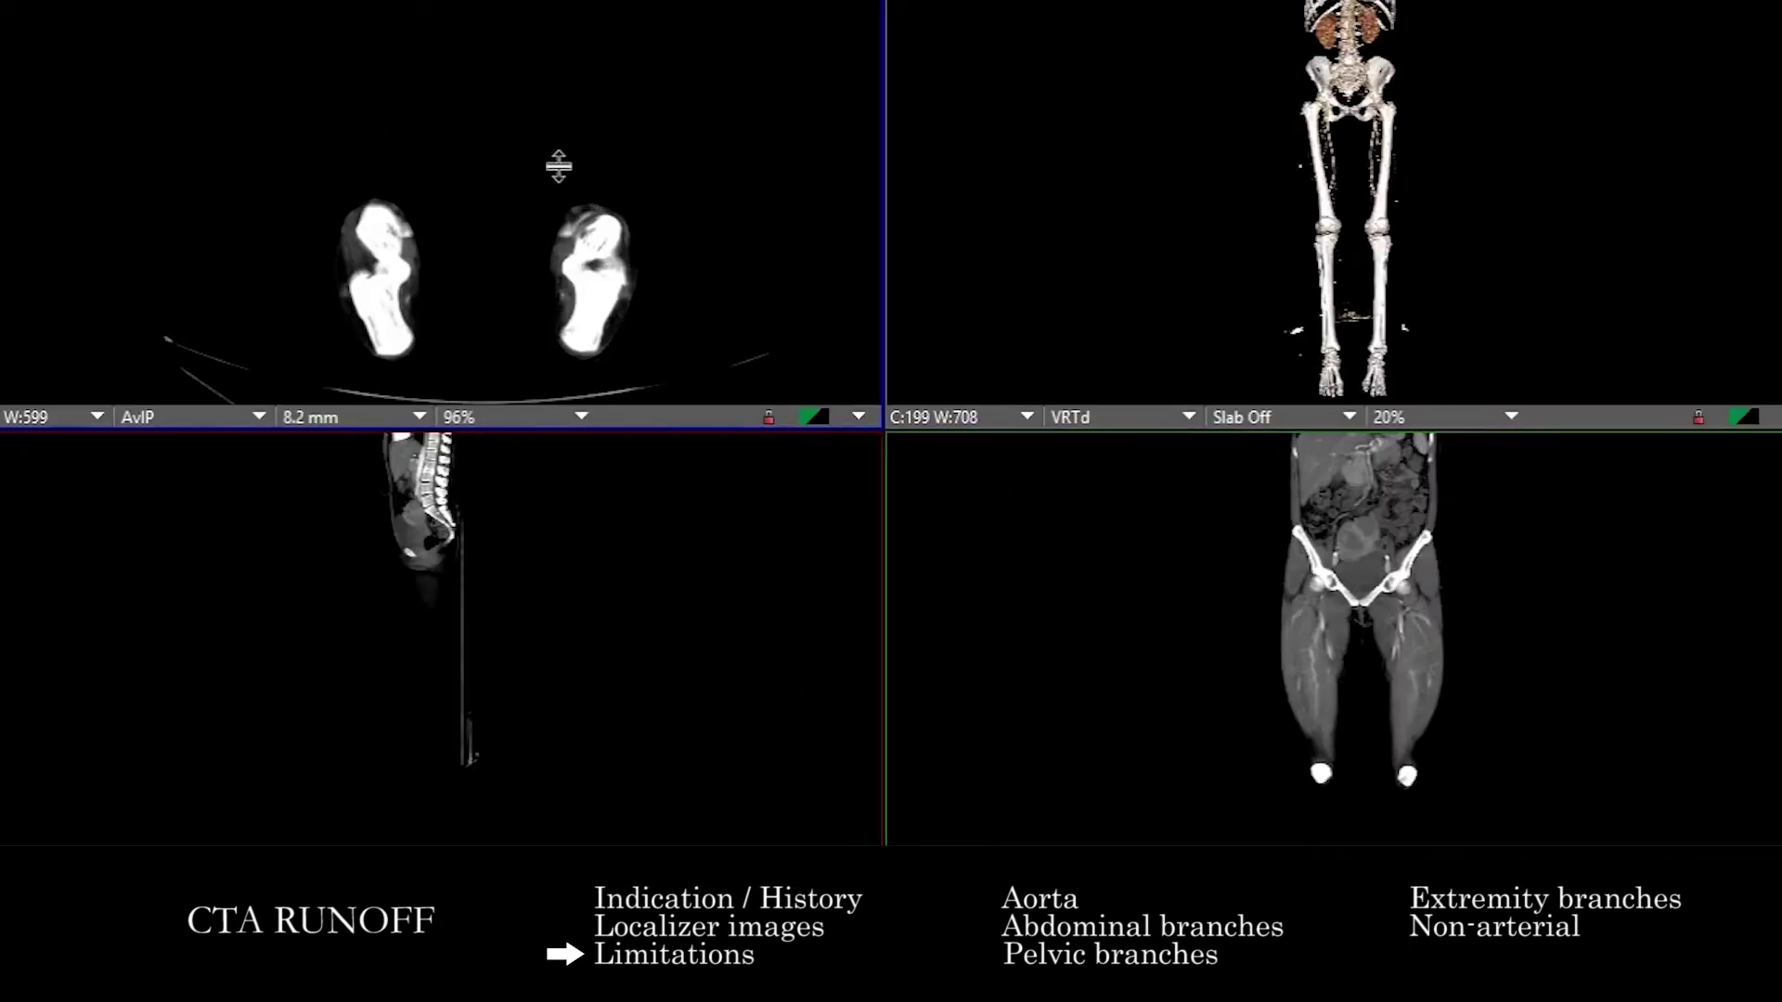
pyautogui.scroll(-10, 551, 169)
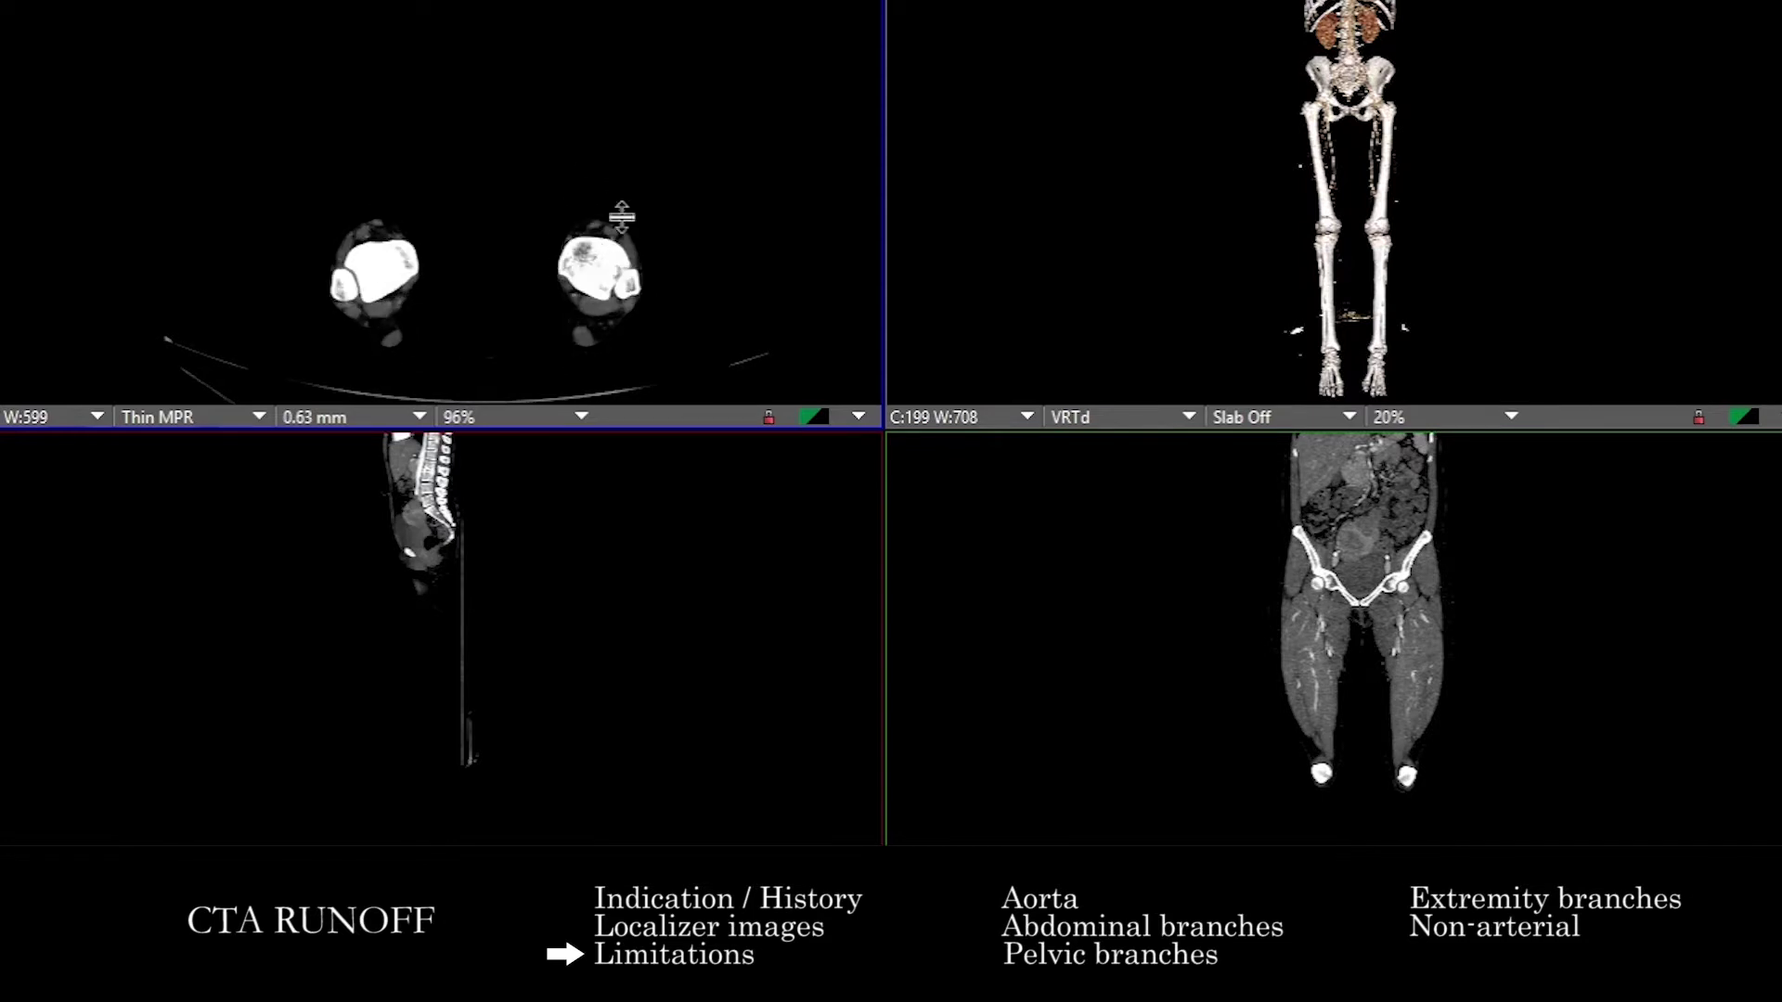
pyautogui.scroll(-2, 622, 216)
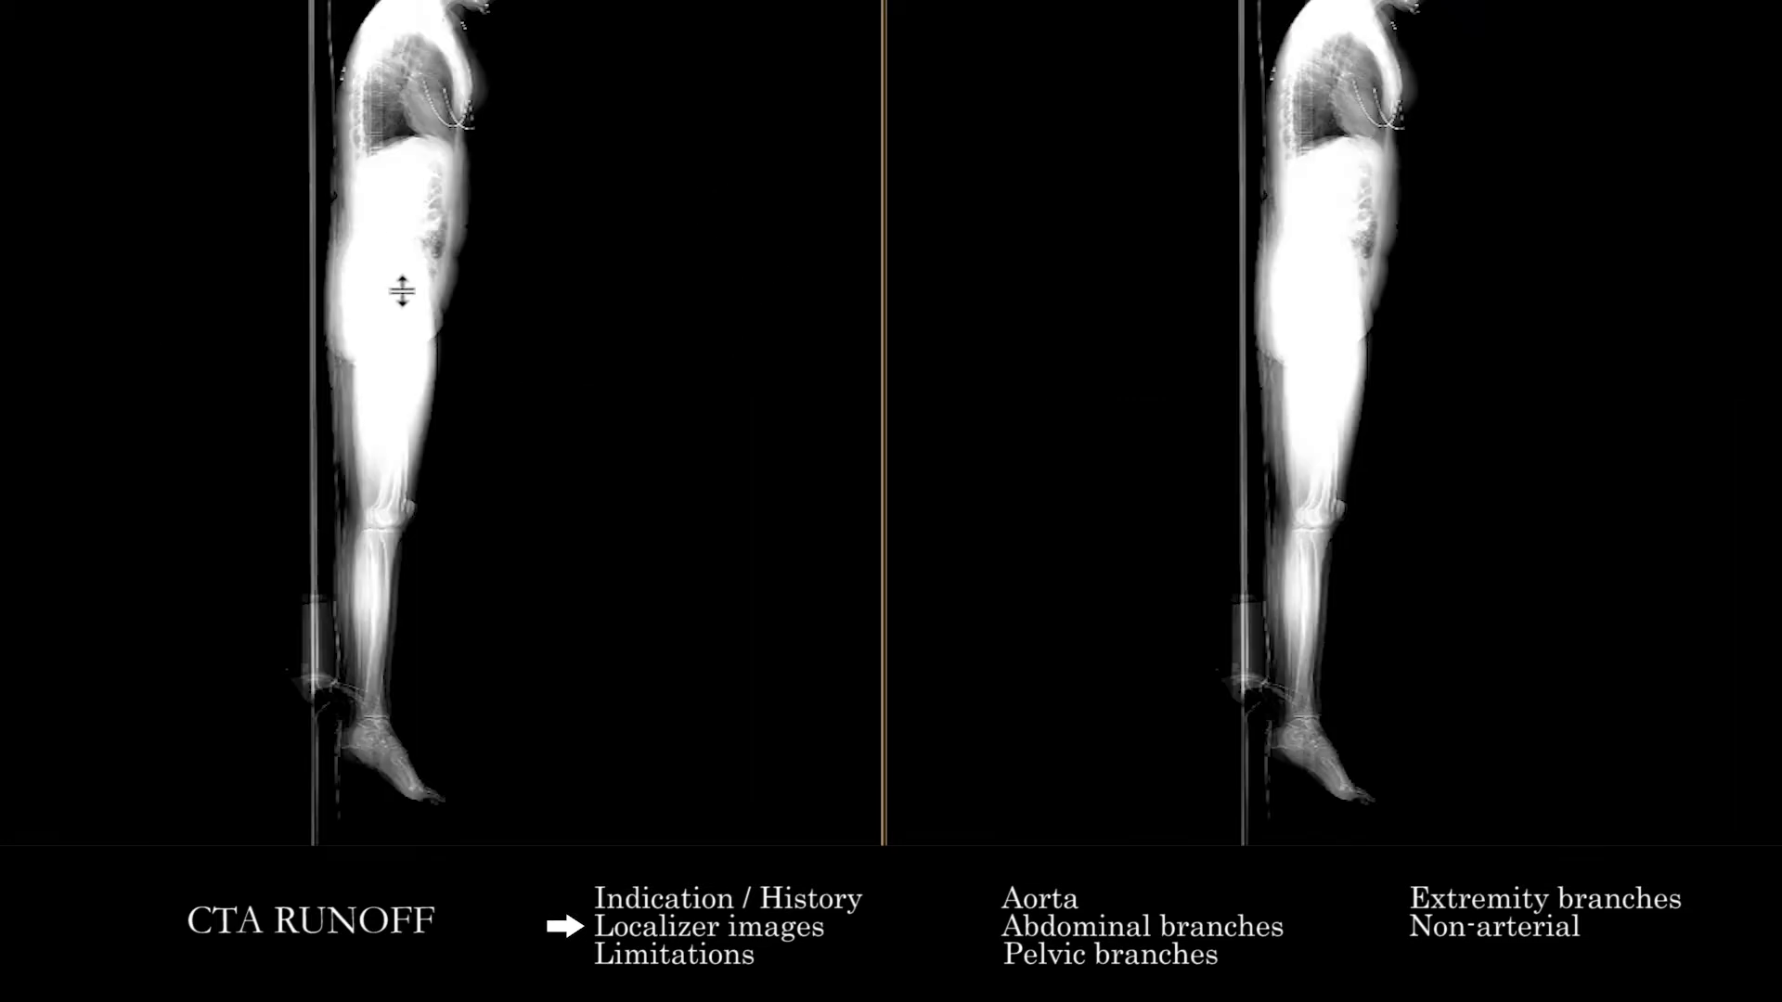
# Scroll through the frontal and lateral localizer images and the planning grid slice.
pyautogui.scroll(-1, 594, 196)
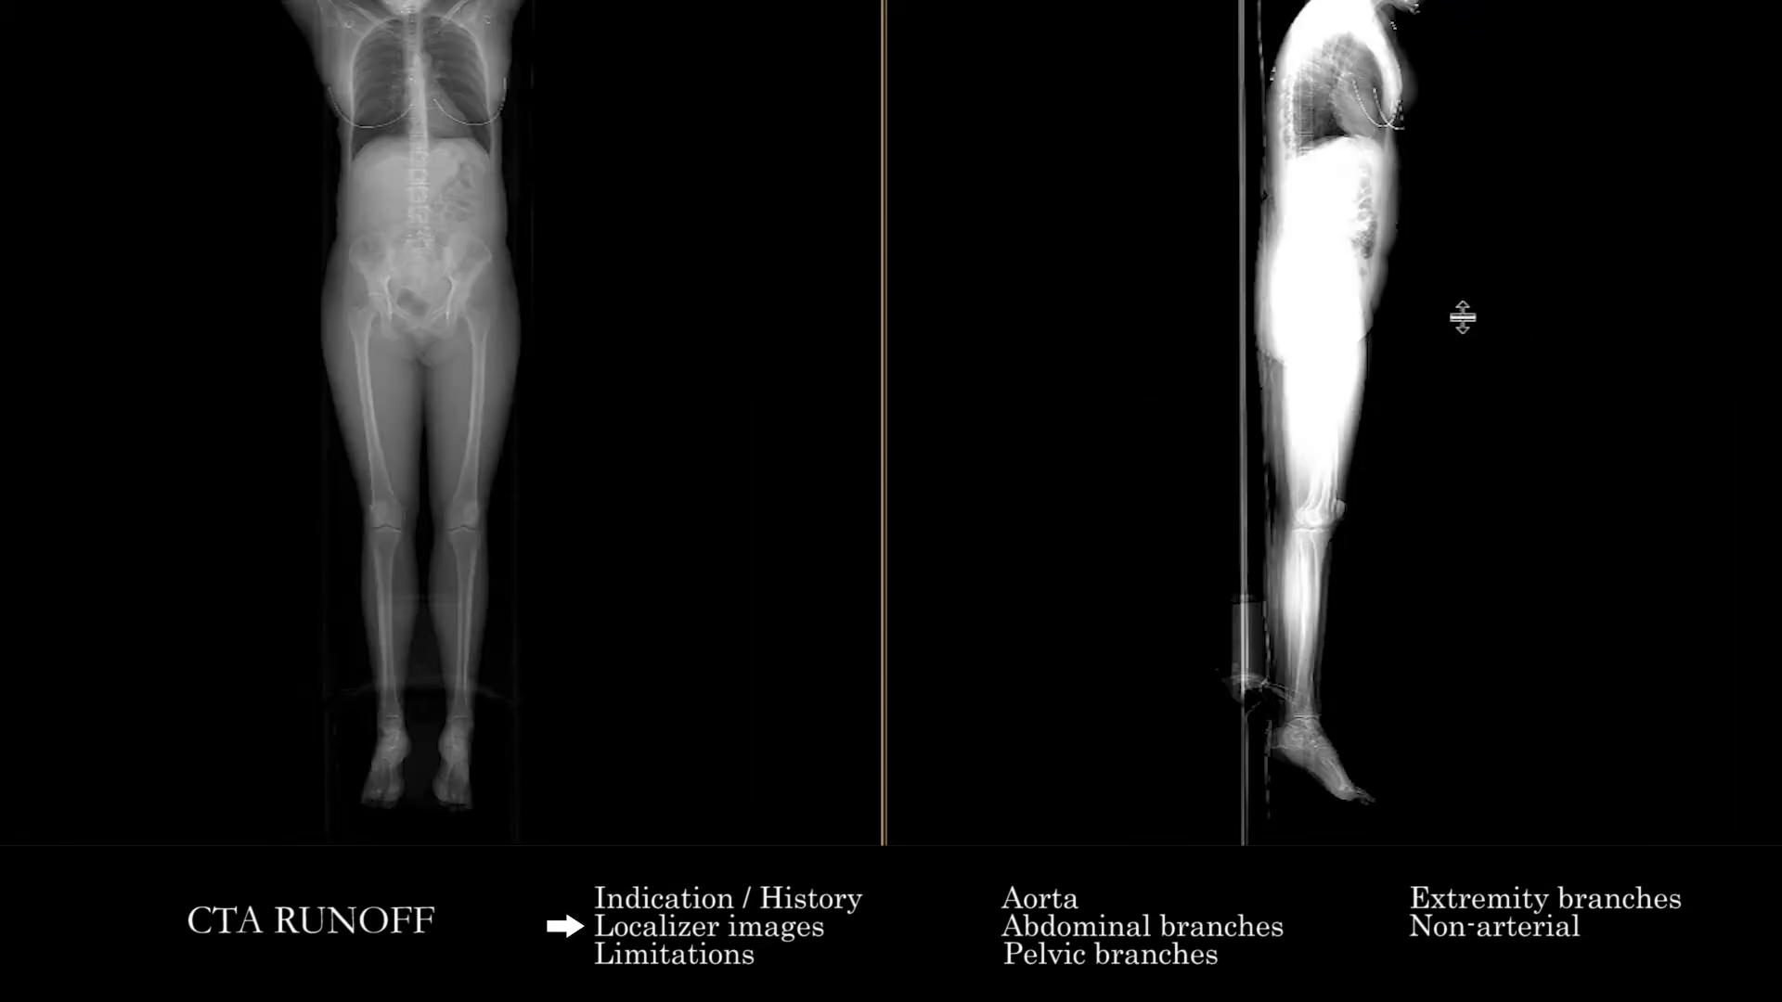
pyautogui.scroll(-1, 1462, 317)
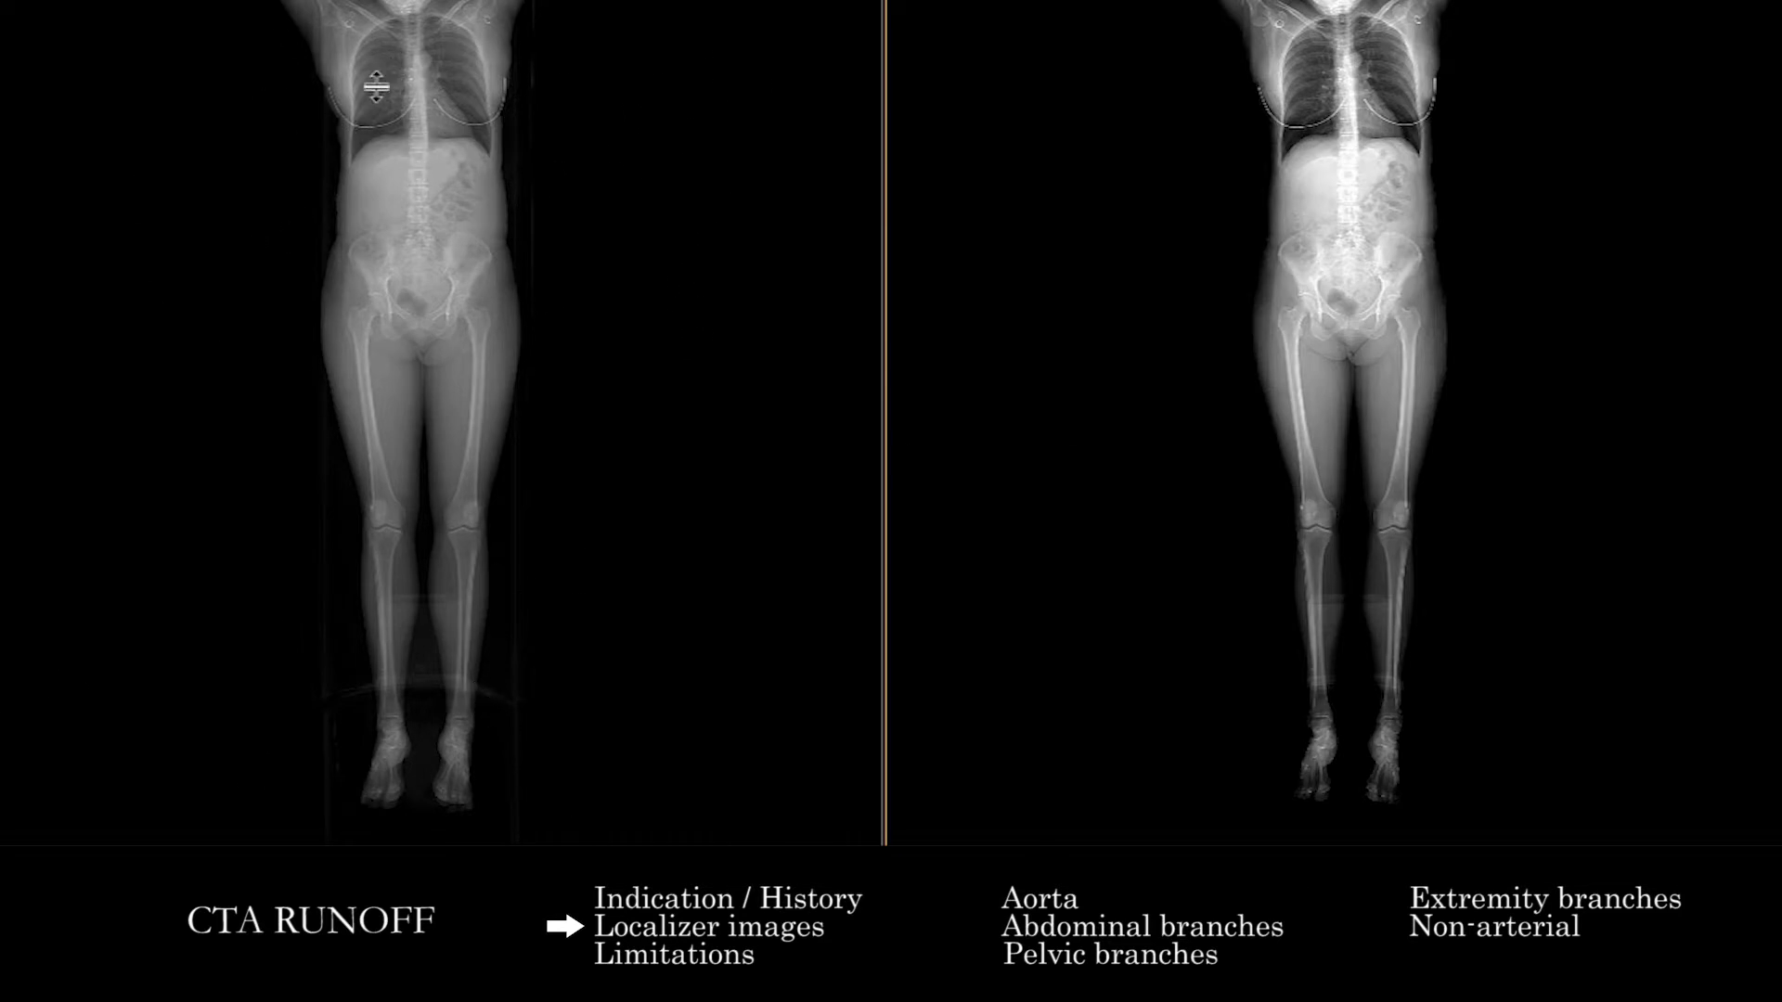
pyautogui.scroll(-1, 1258, 241)
pyautogui.scroll(-1, 438, 281)
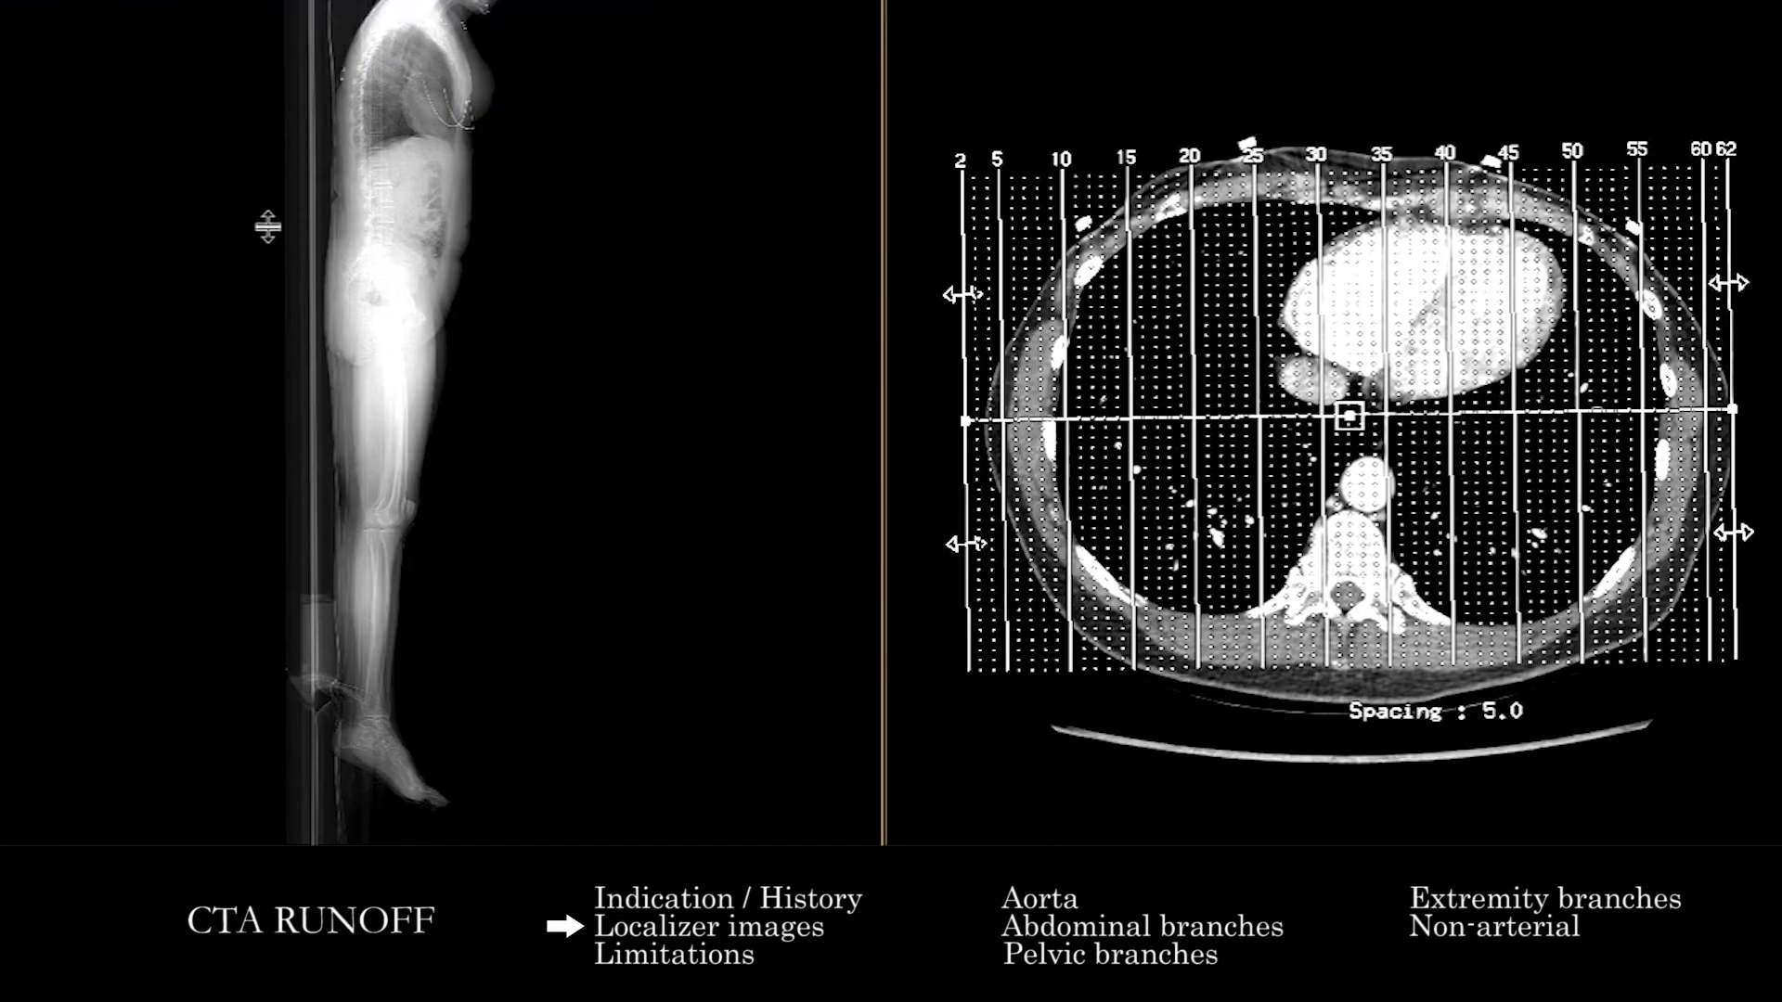
pyautogui.scroll(1, 478, 155)
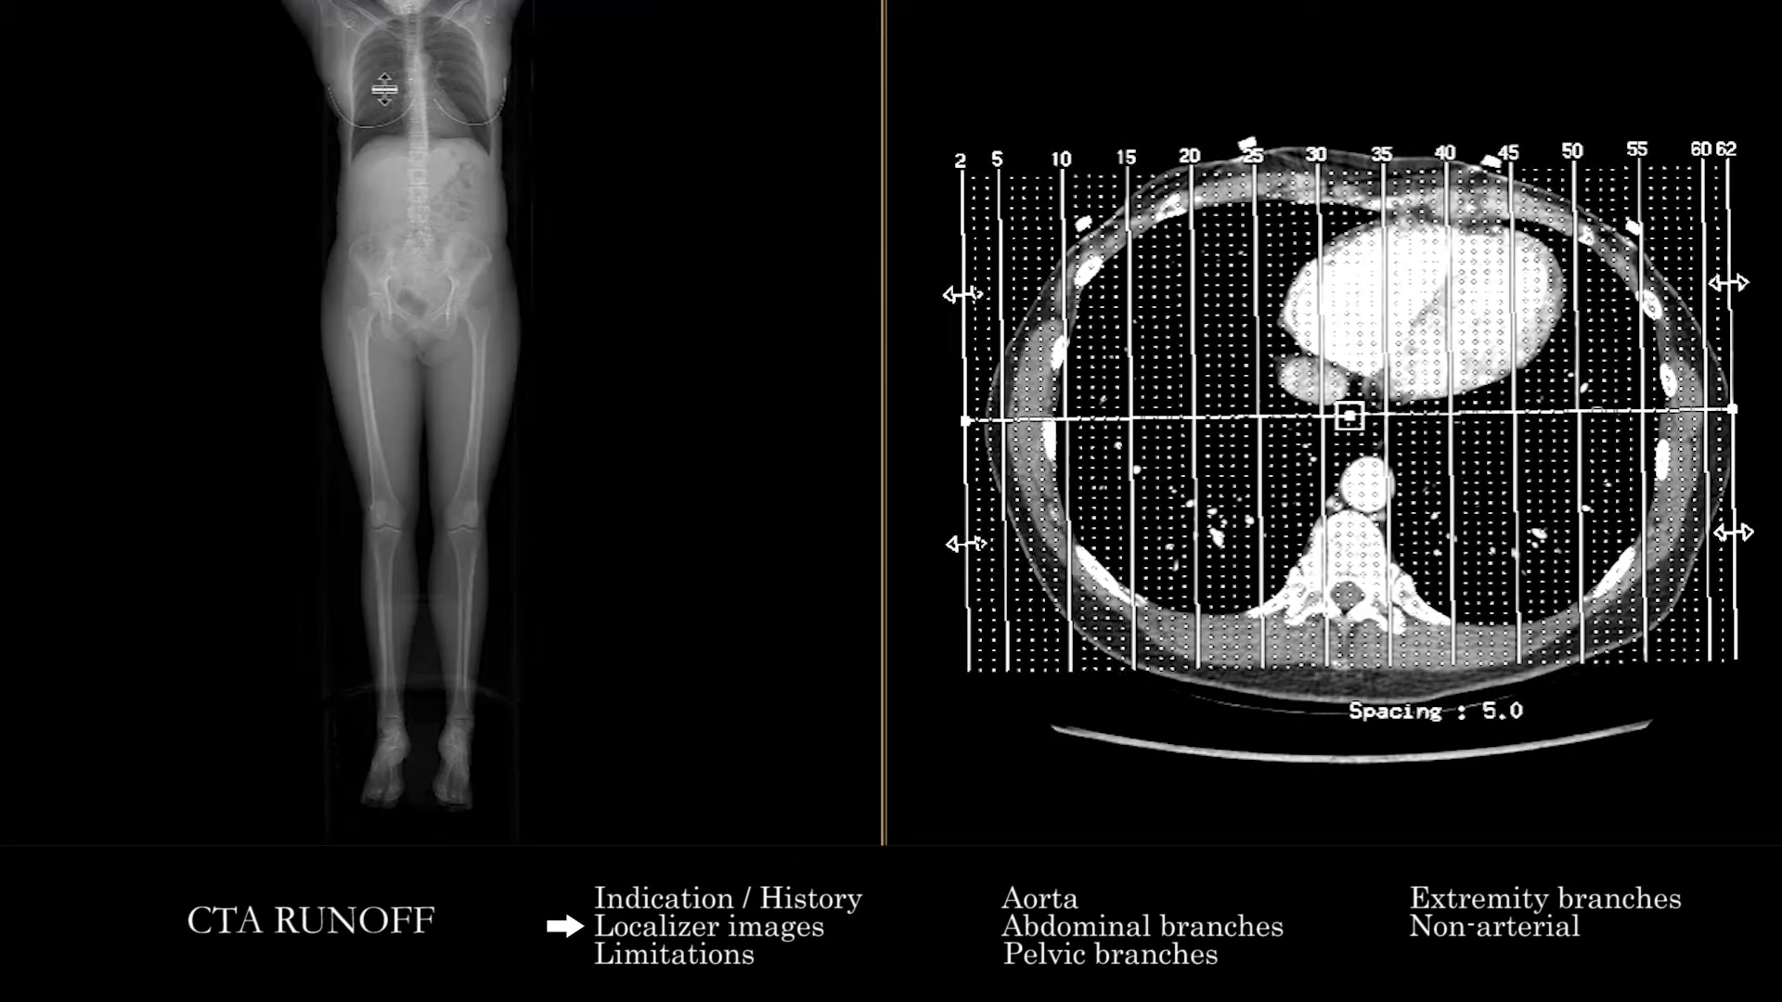
pyautogui.scroll(-1, 591, 40)
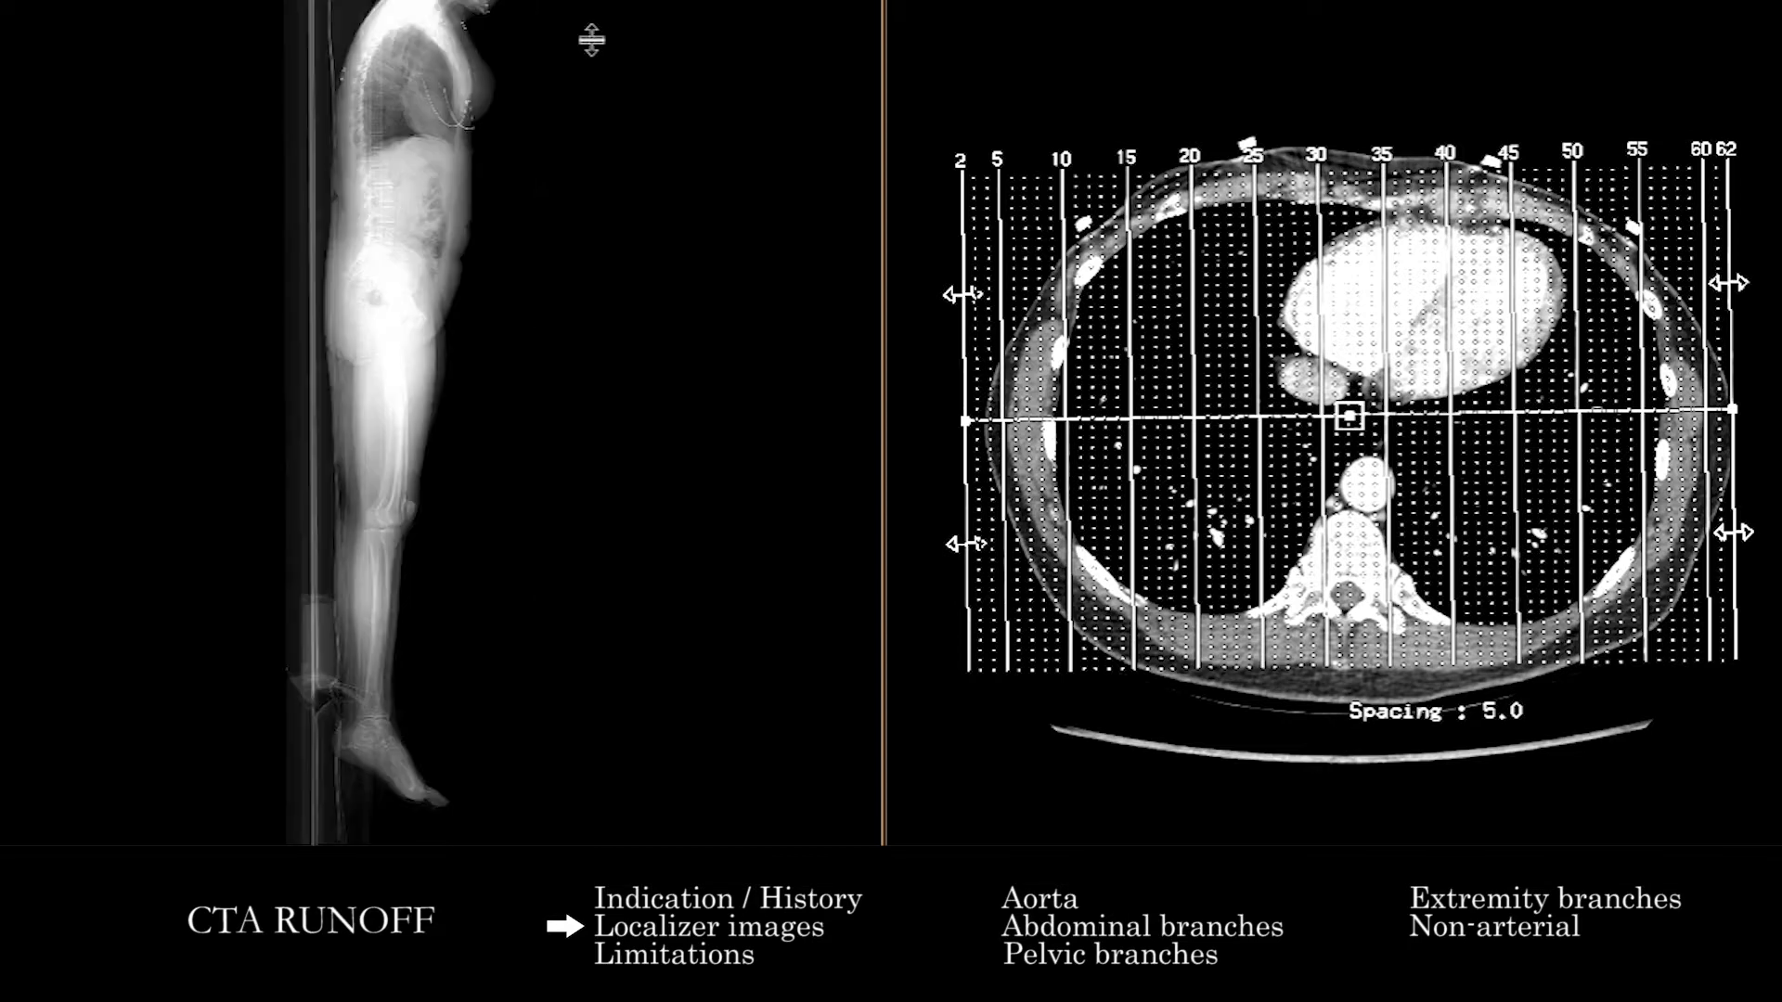
pyautogui.scroll(1, 406, 171)
pyautogui.scroll(1, 498, 202)
pyautogui.scroll(-1, 646, 196)
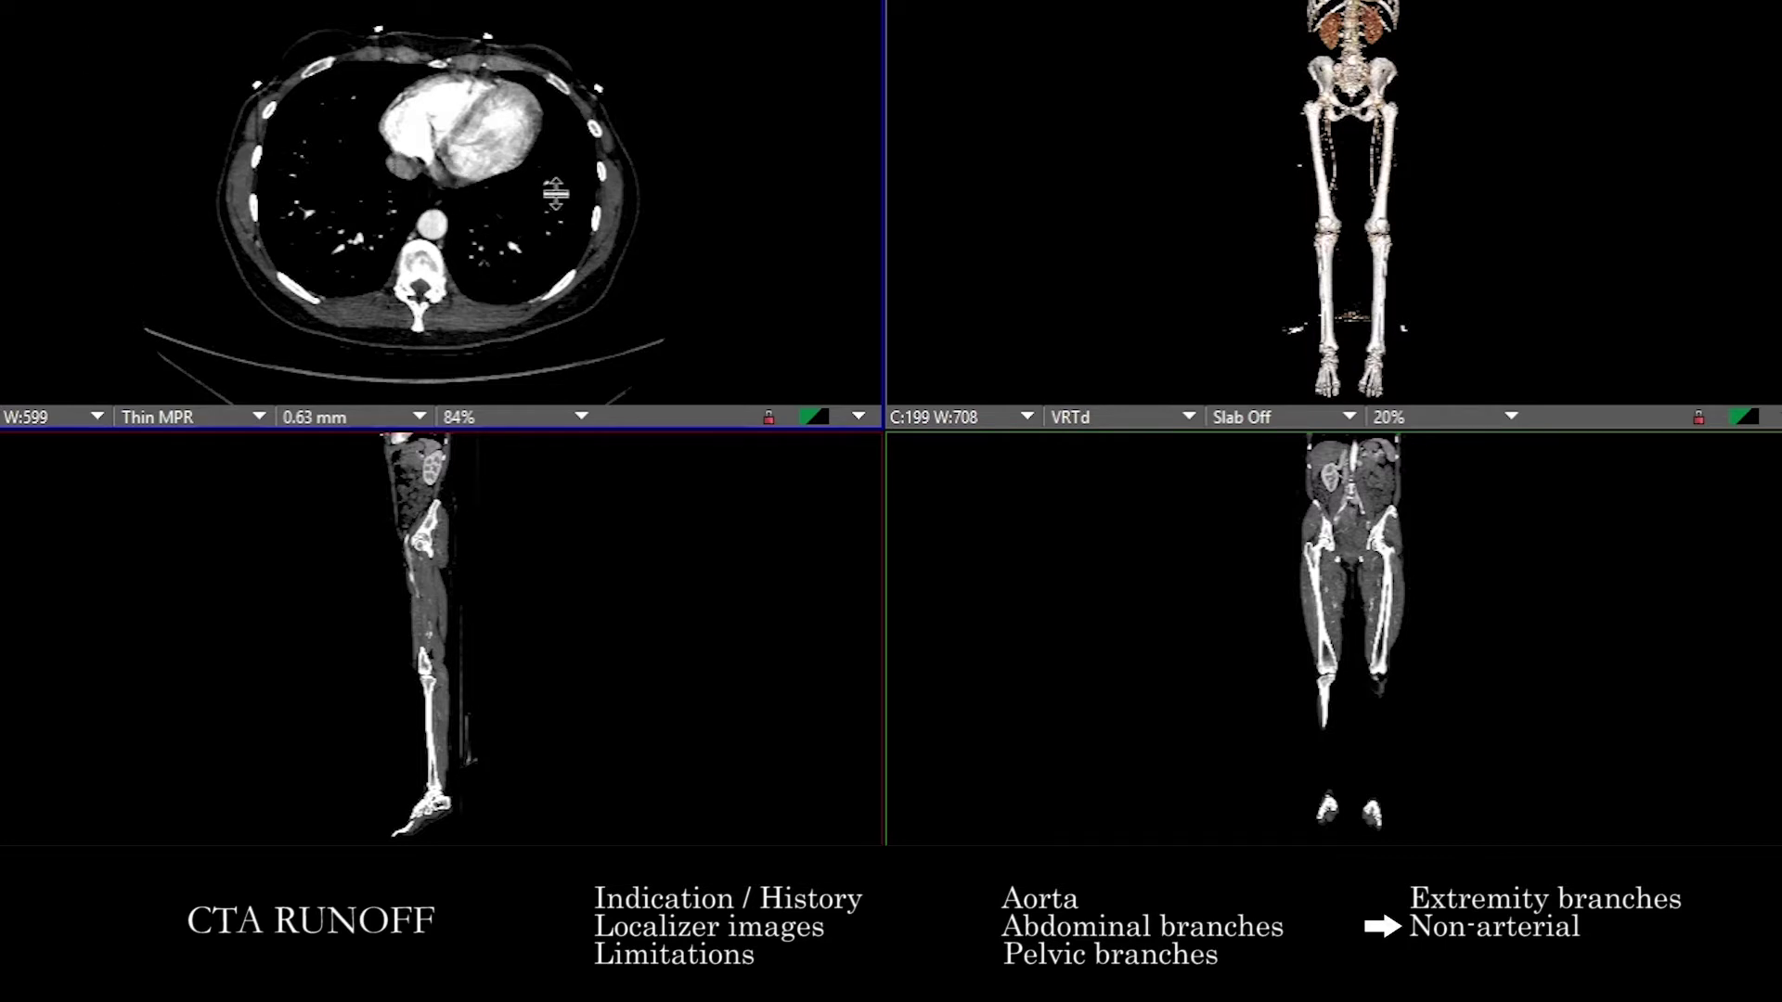
# Page the axial slices from heart level through the upper abdomen down to the kidneys.
pyautogui.scroll(5, 566, 224)
pyautogui.scroll(3, 671, 201)
pyautogui.scroll(-3, 336, 262)
pyautogui.scroll(-4, 335, 261)
pyautogui.scroll(-10, 641, 204)
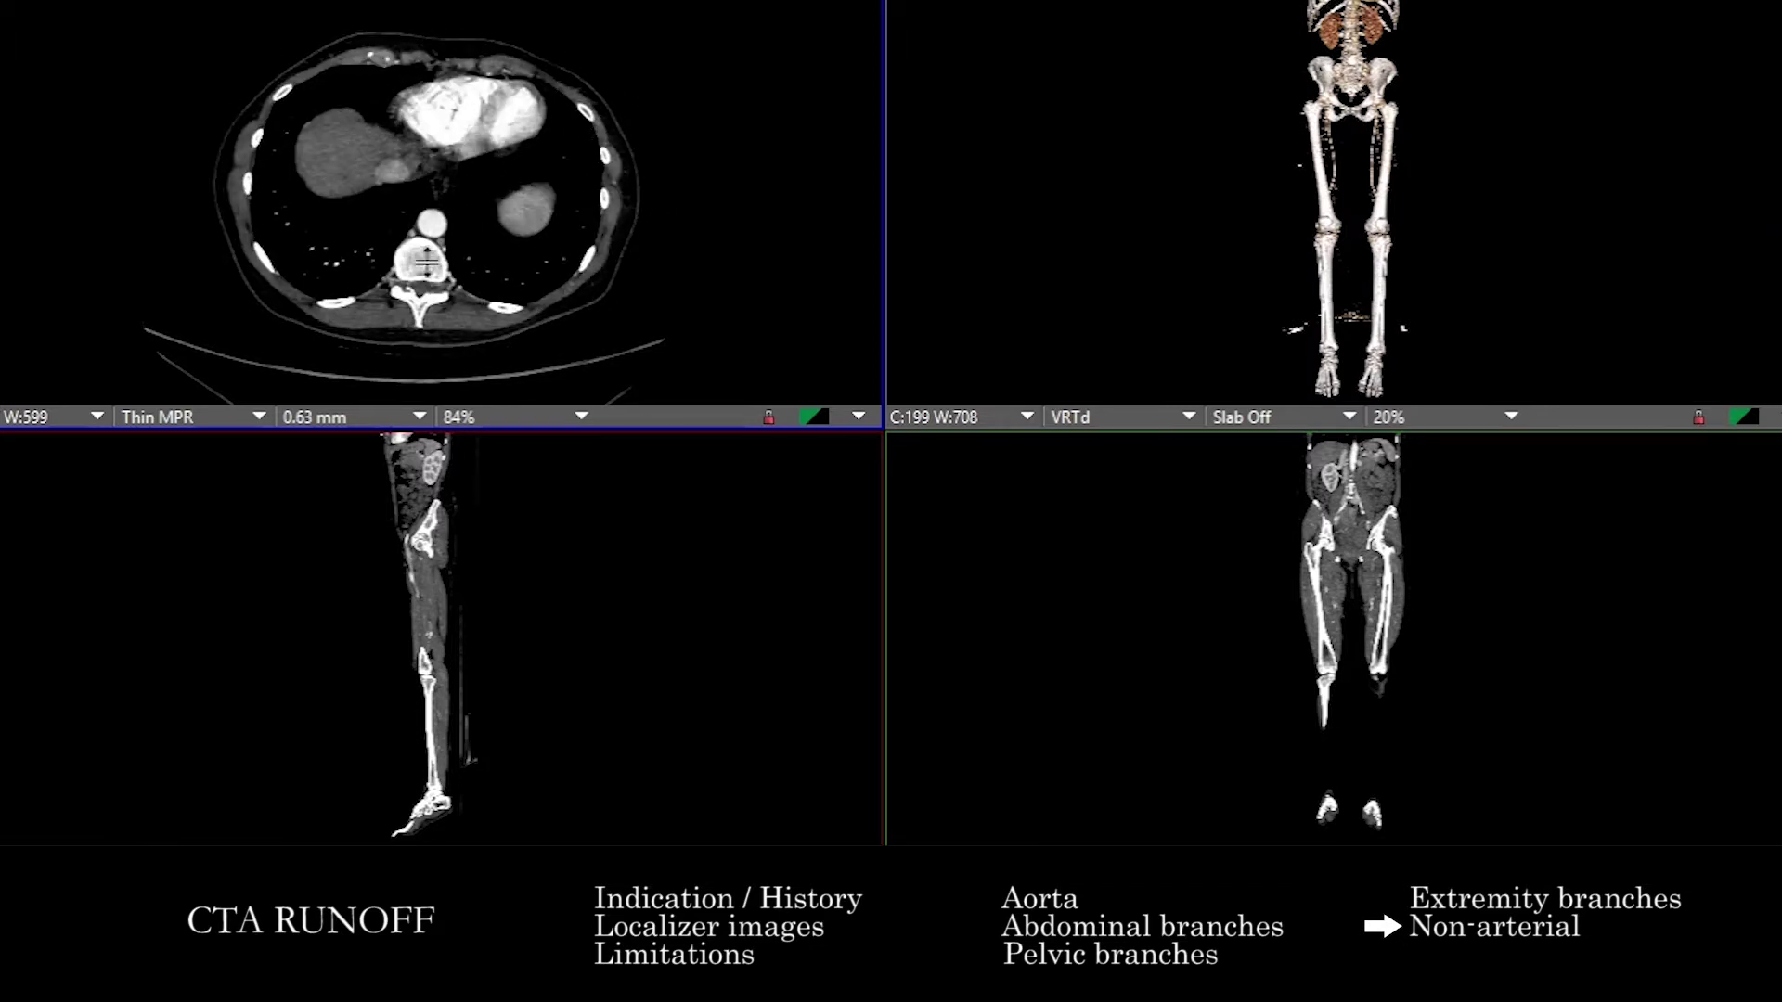
pyautogui.scroll(5, 422, 251)
pyautogui.scroll(-8, 422, 251)
pyautogui.scroll(8, 519, 171)
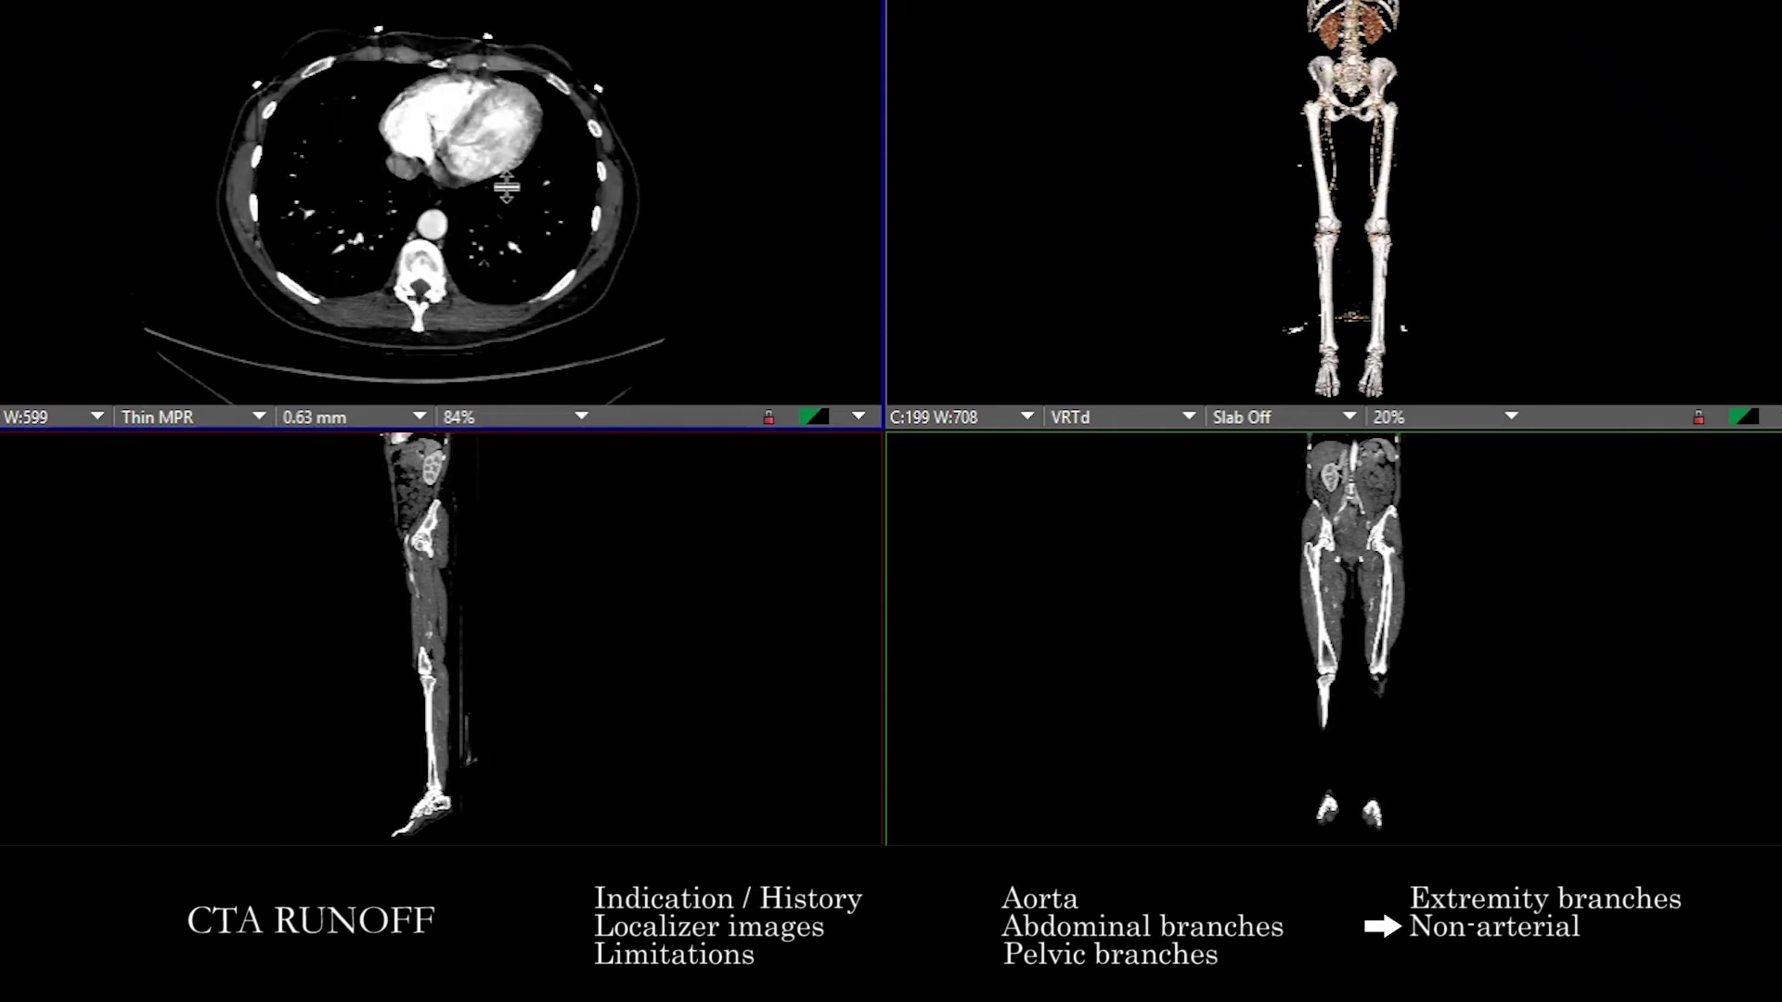
pyautogui.scroll(2, 418, 239)
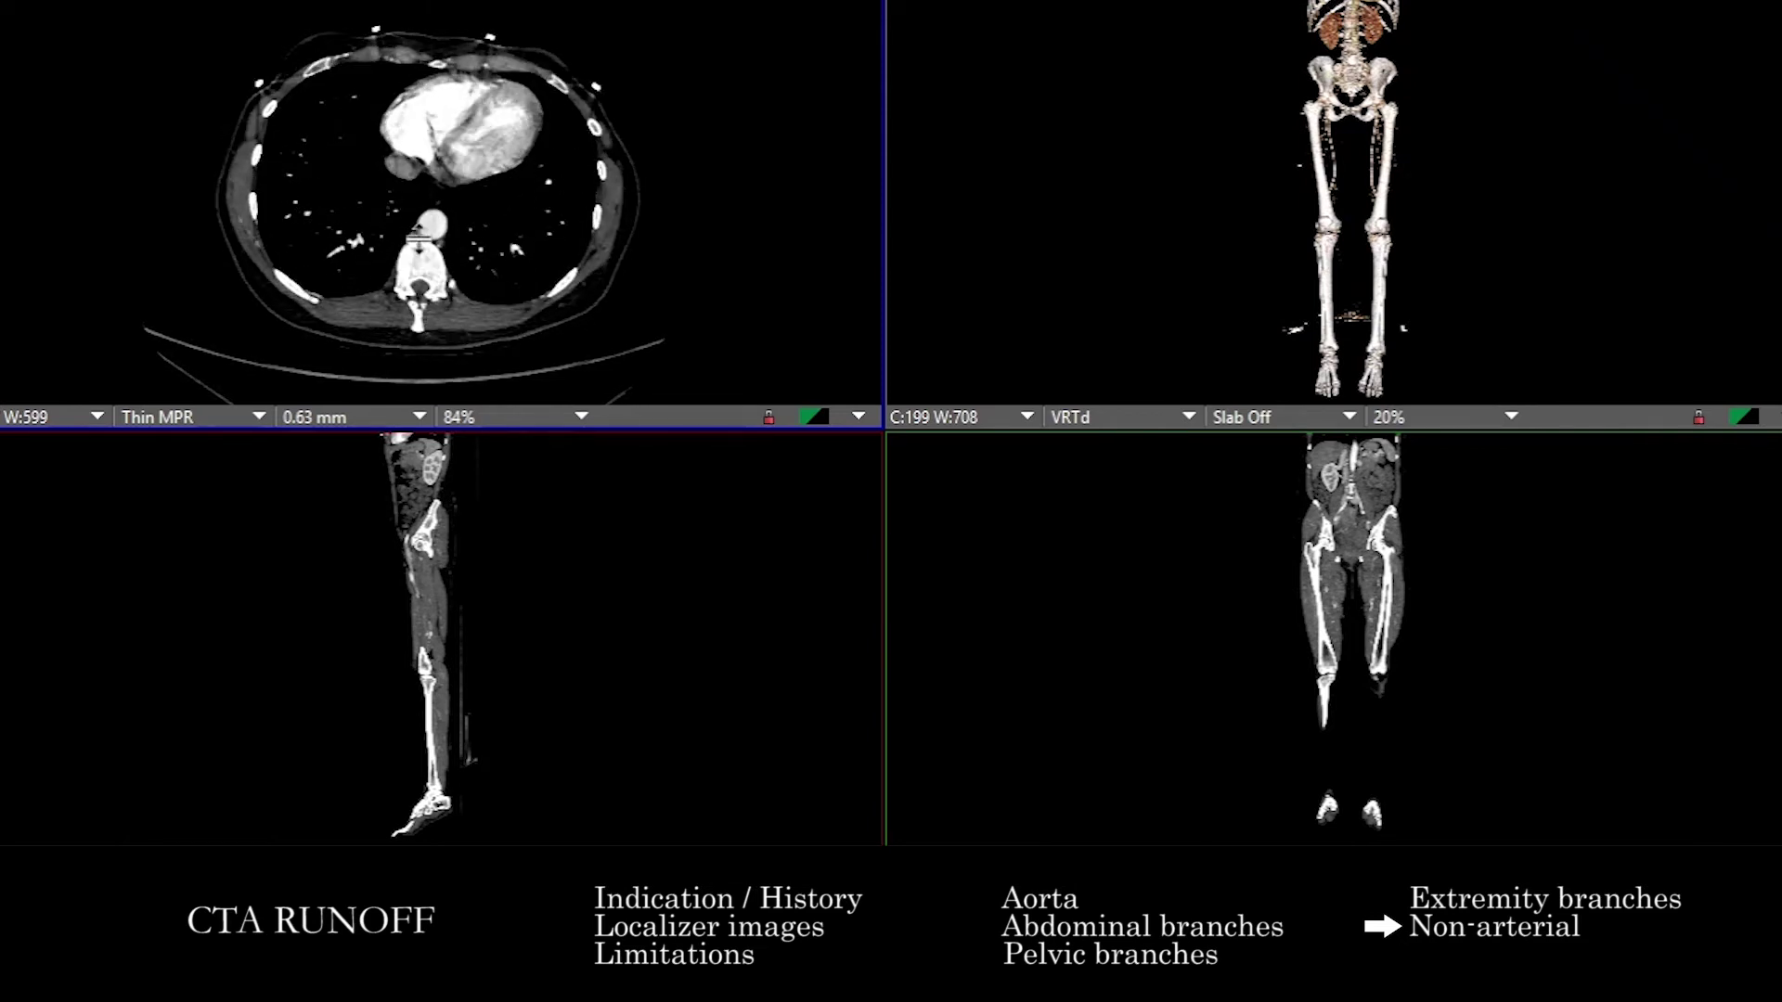
pyautogui.scroll(2, 417, 230)
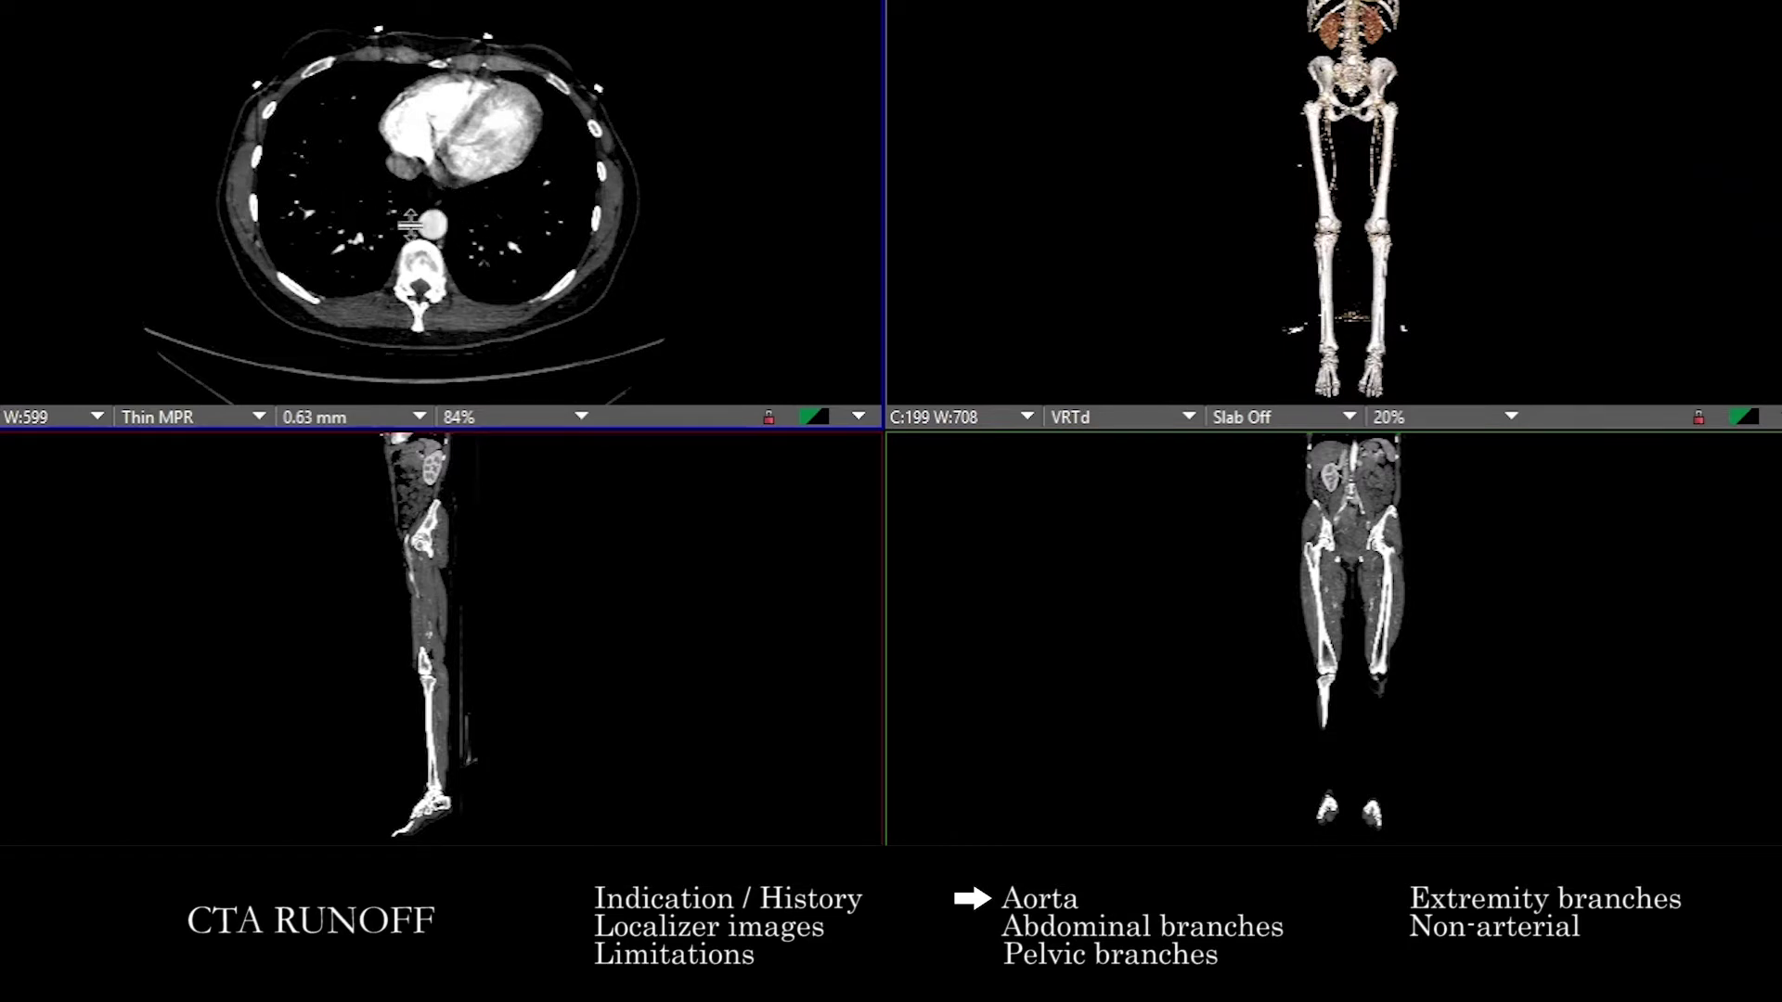
pyautogui.moveTo(461, 132); pyautogui.dragTo(524, 79)
pyautogui.moveTo(449, 171); pyautogui.dragTo(429, 380)
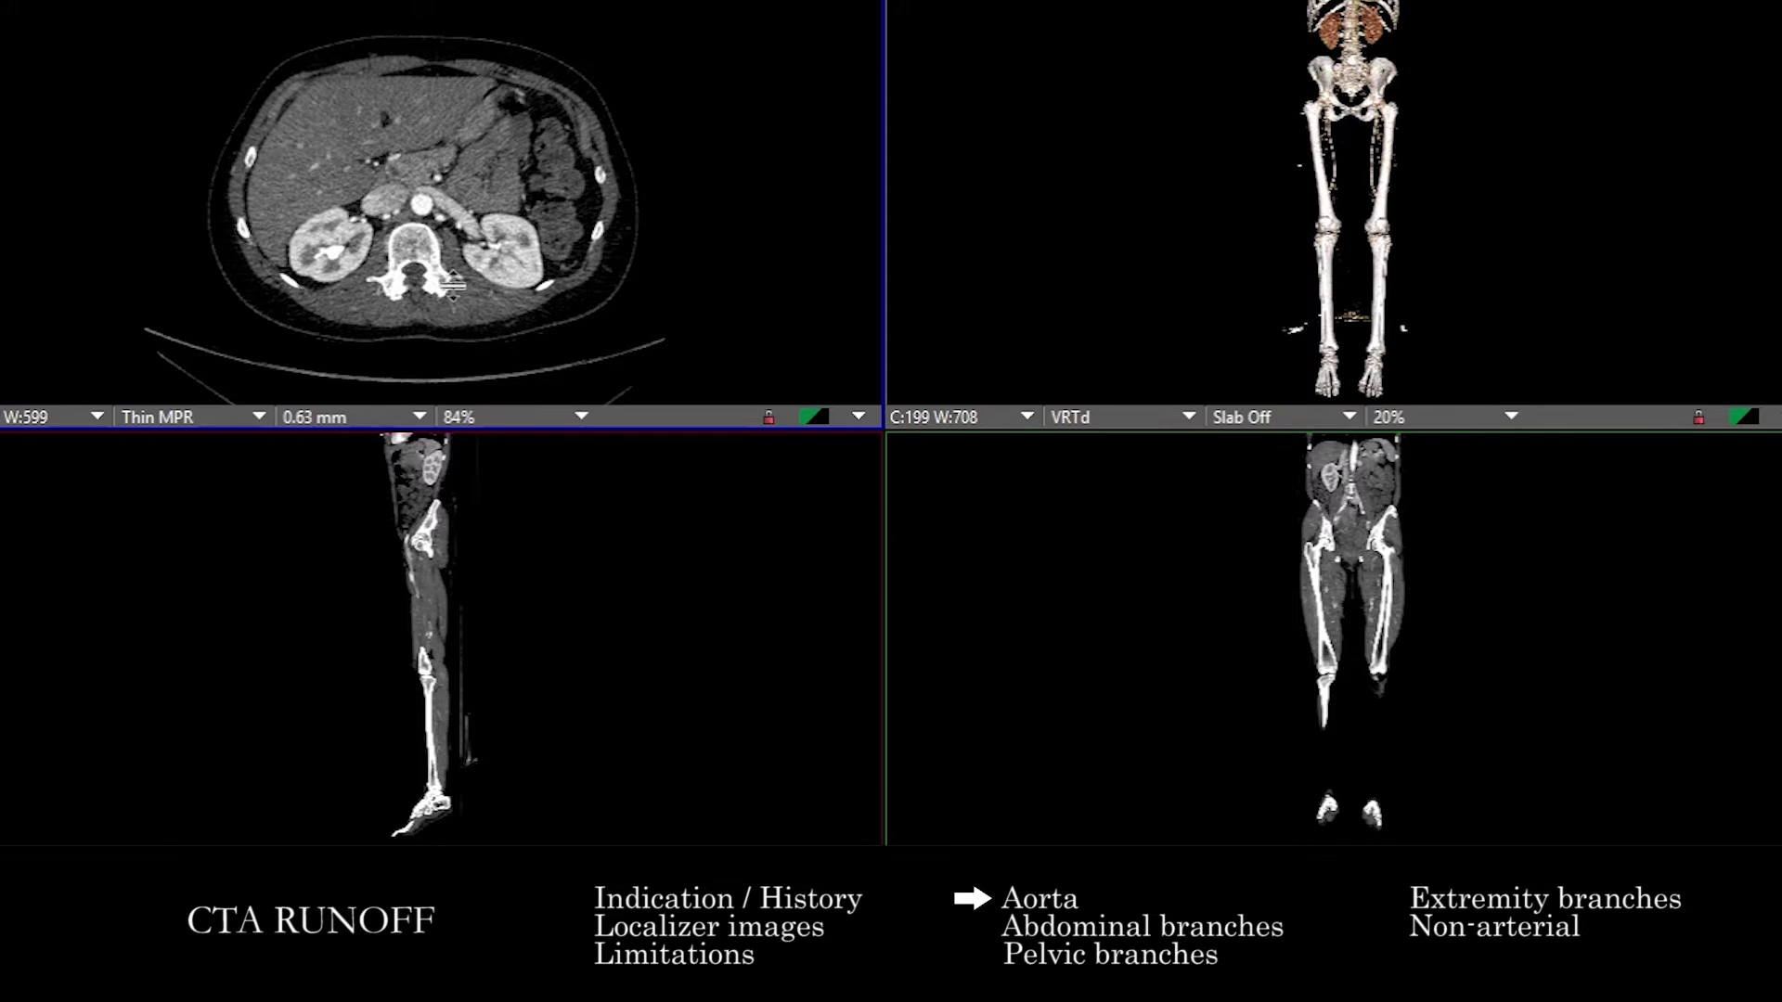
# Maximize the axial view, page down to the iliac arteries, then back to liver level.
pyautogui.doubleClick(436, 234)
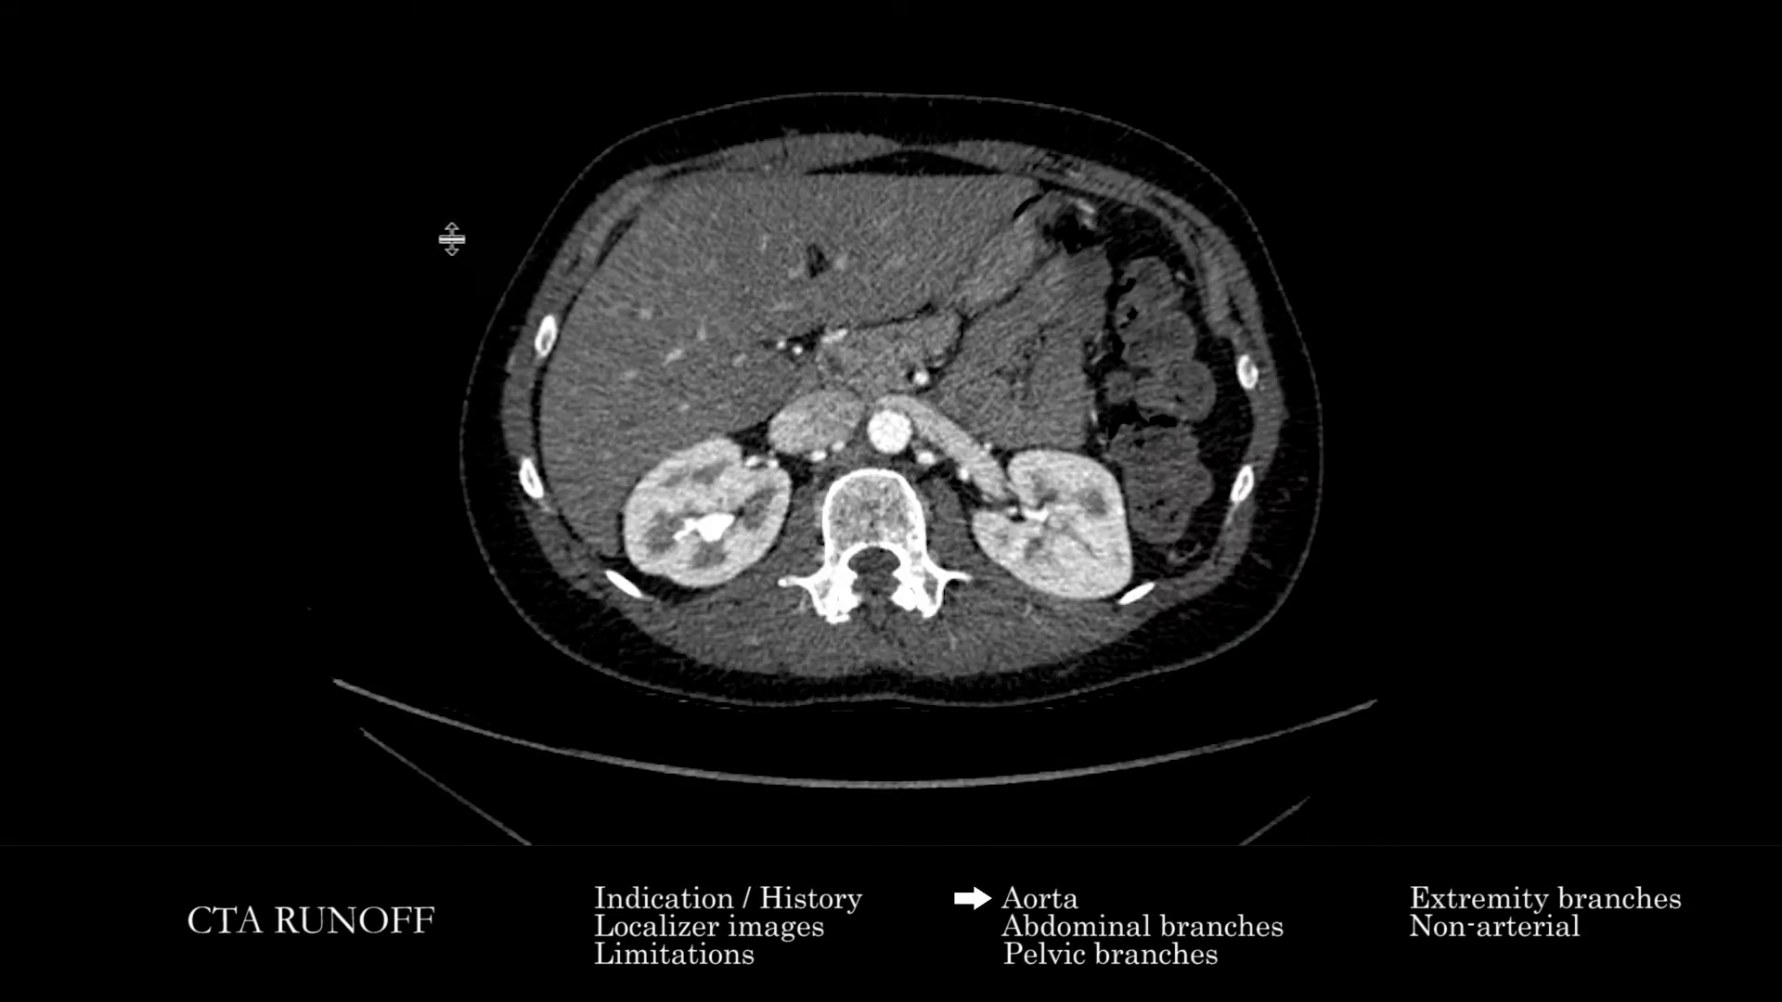
pyautogui.moveTo(869, 465); pyautogui.dragTo(950, 344)
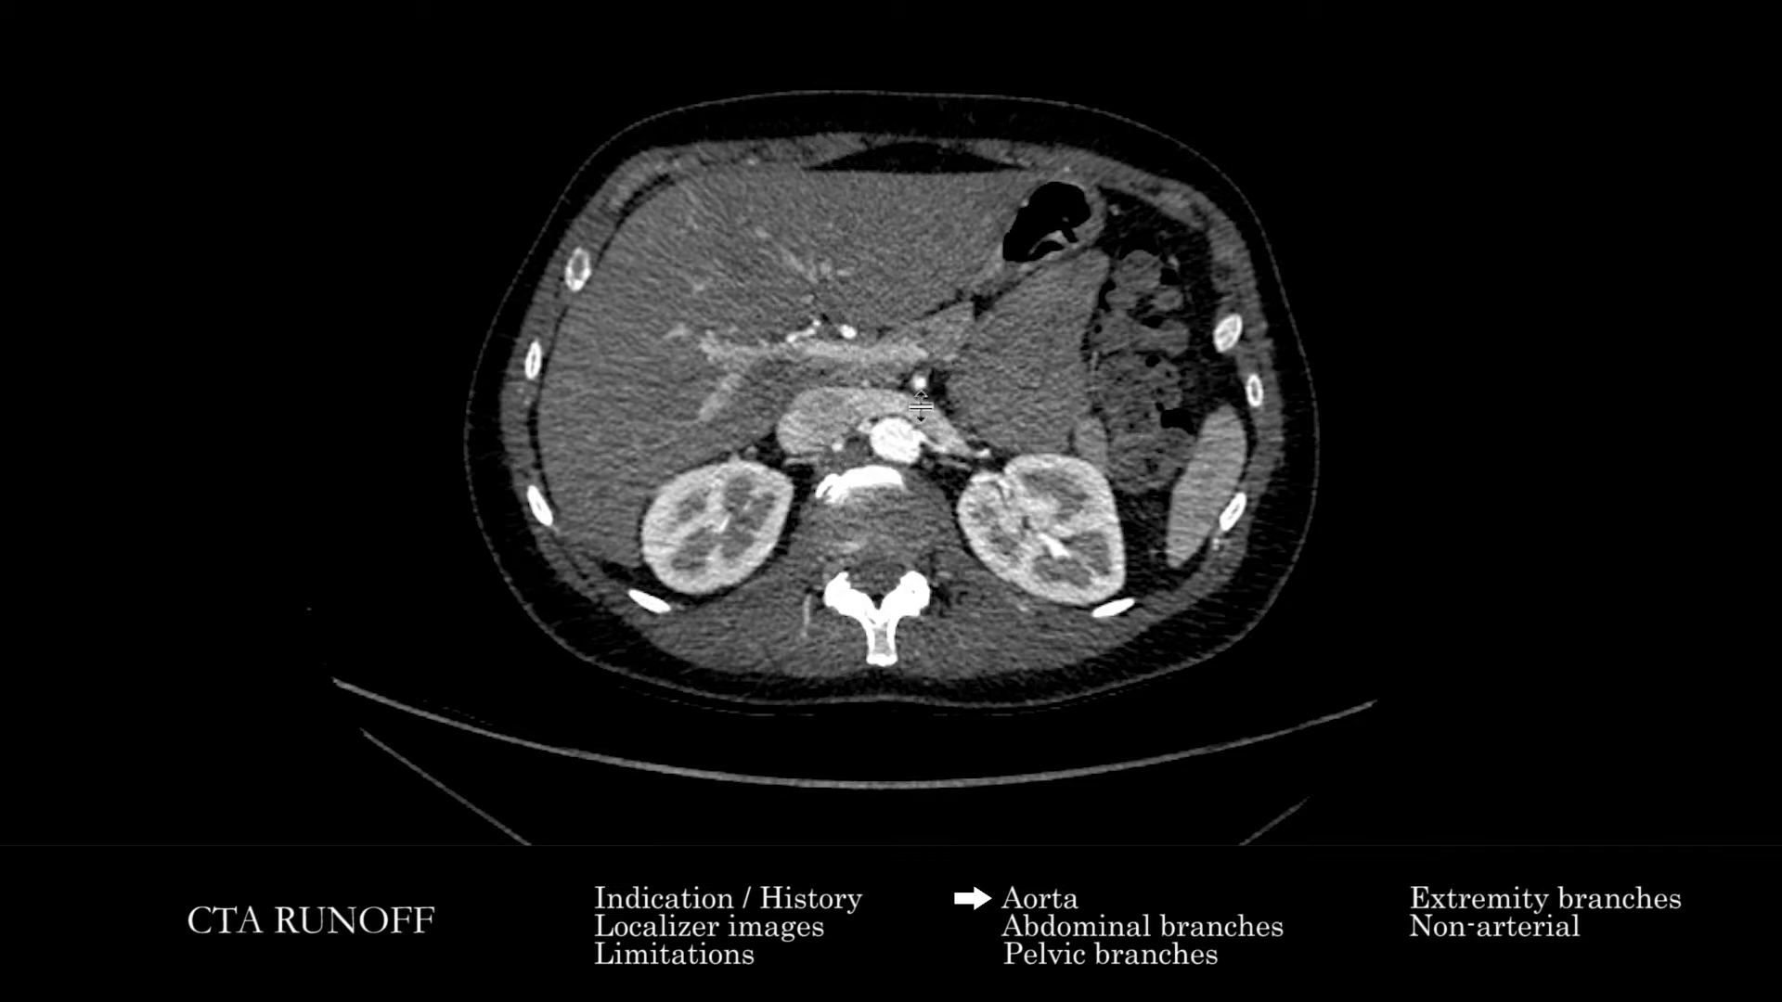
pyautogui.moveTo(910, 399); pyautogui.dragTo(809, 388)
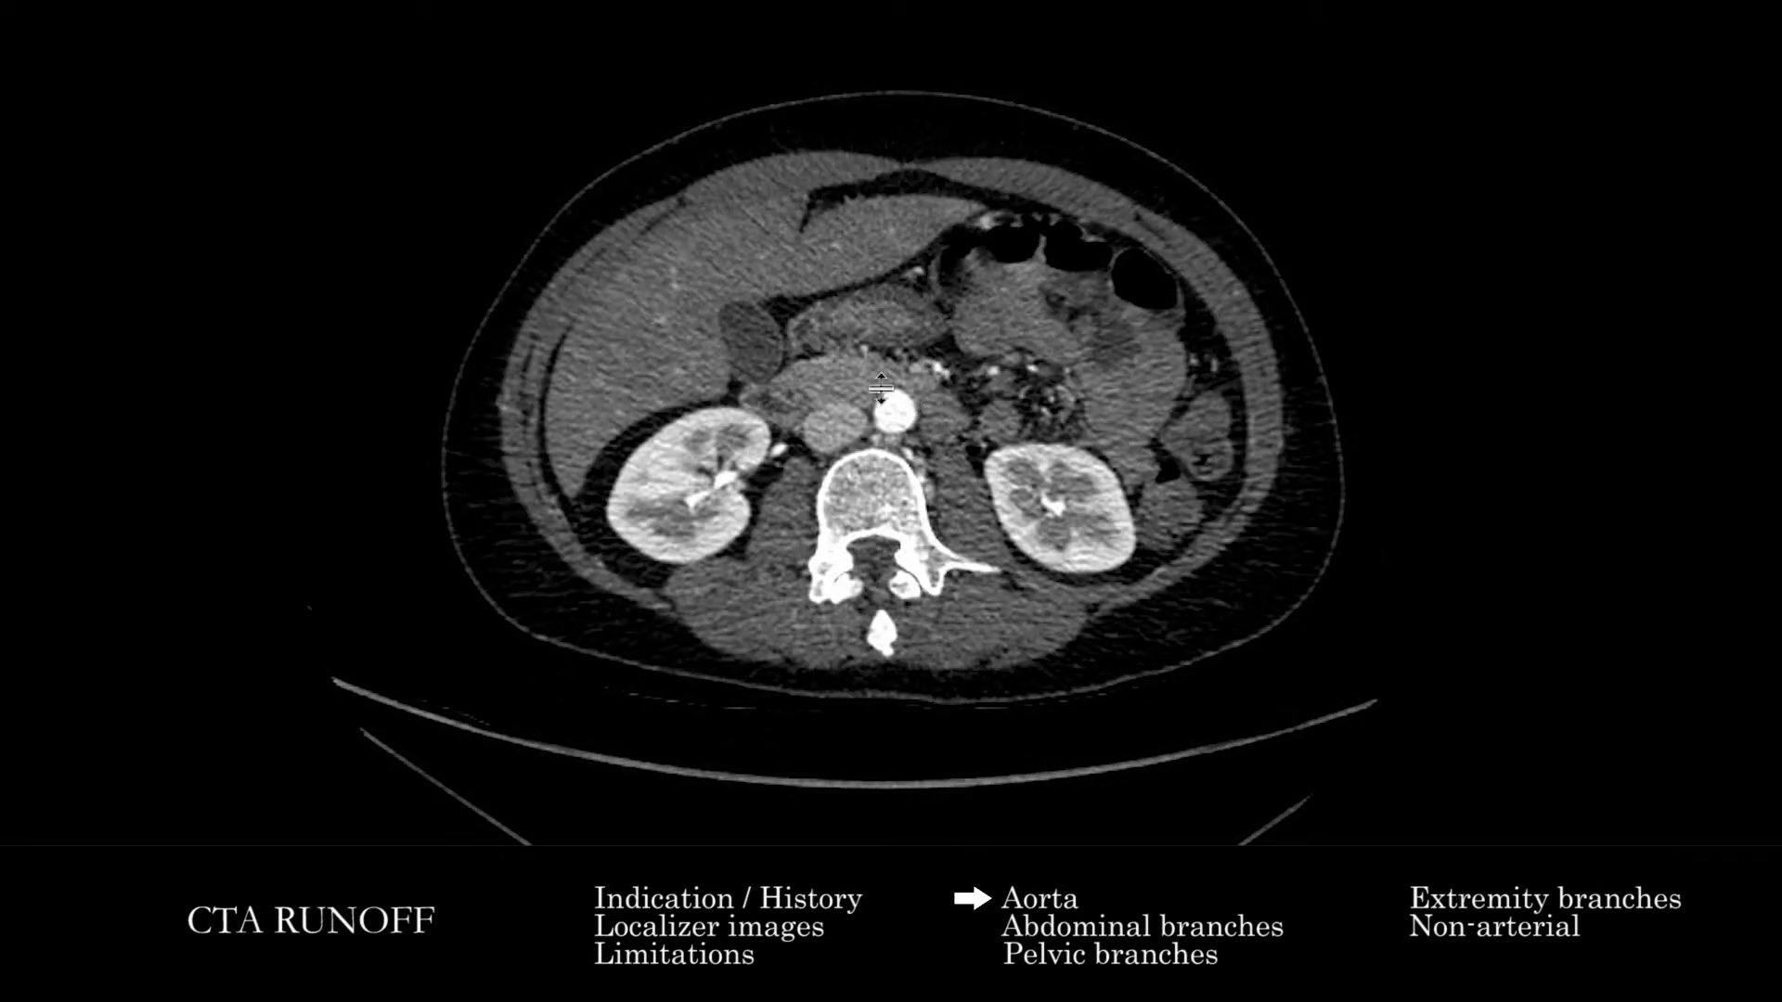
pyautogui.scroll(10, 978, 296)
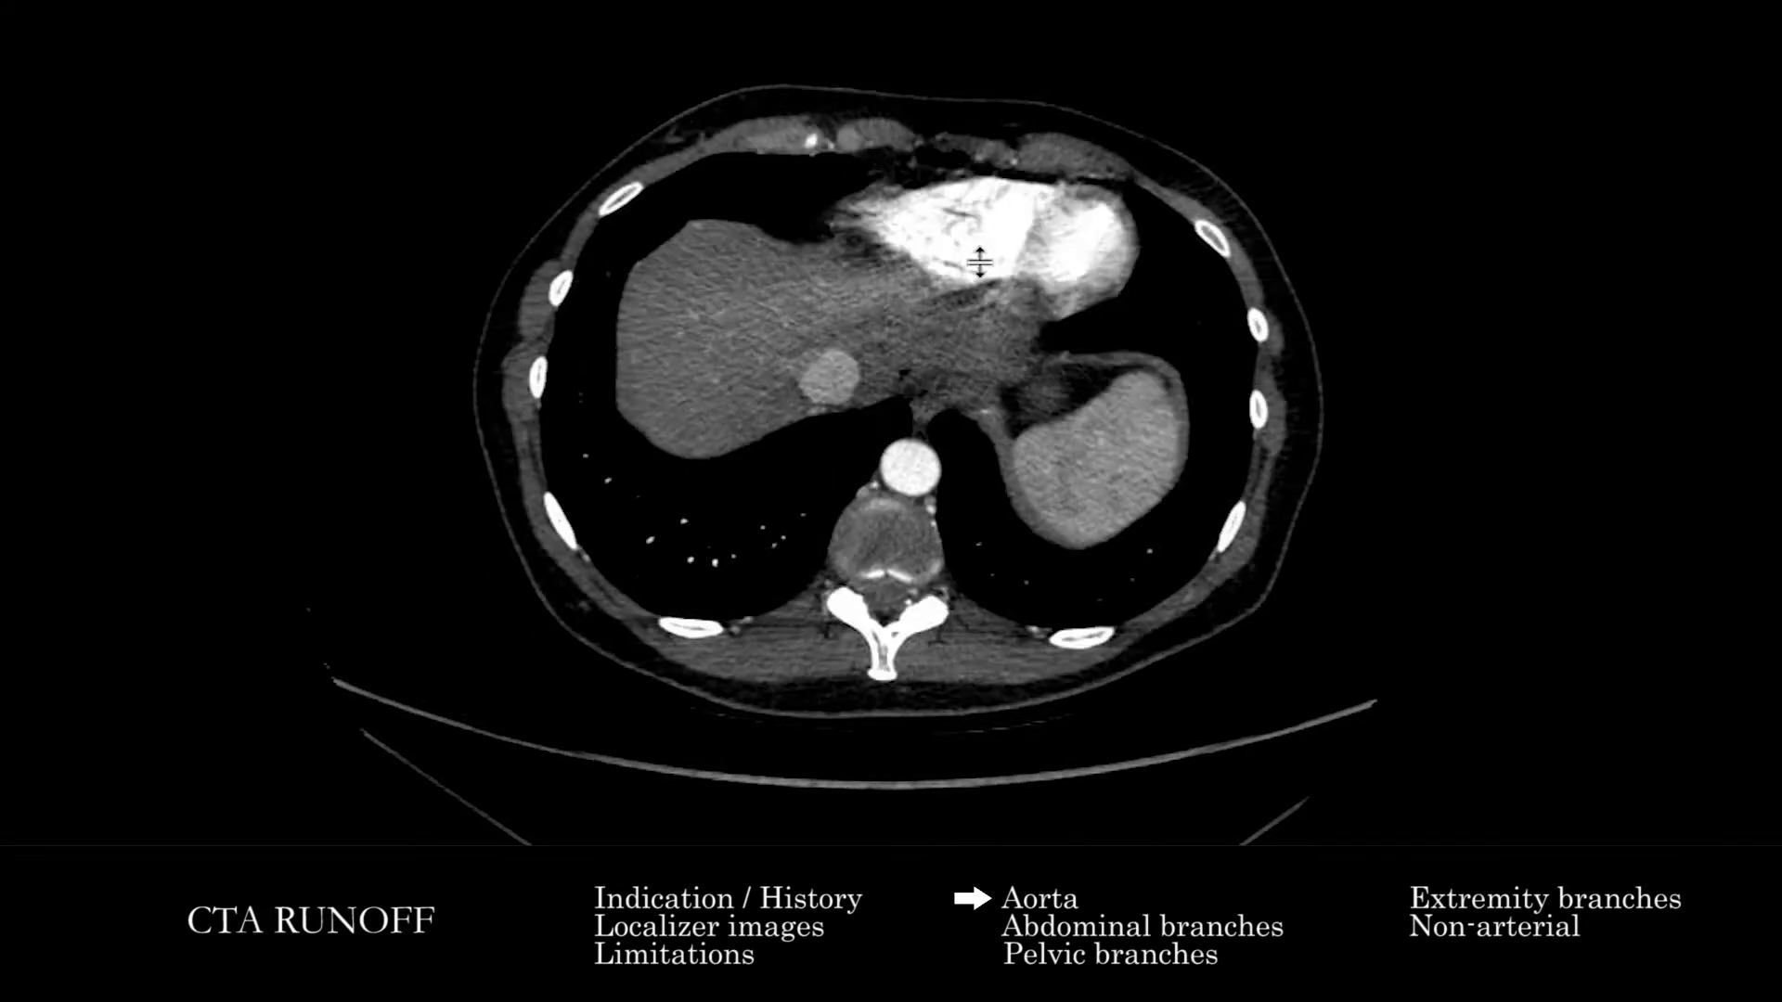